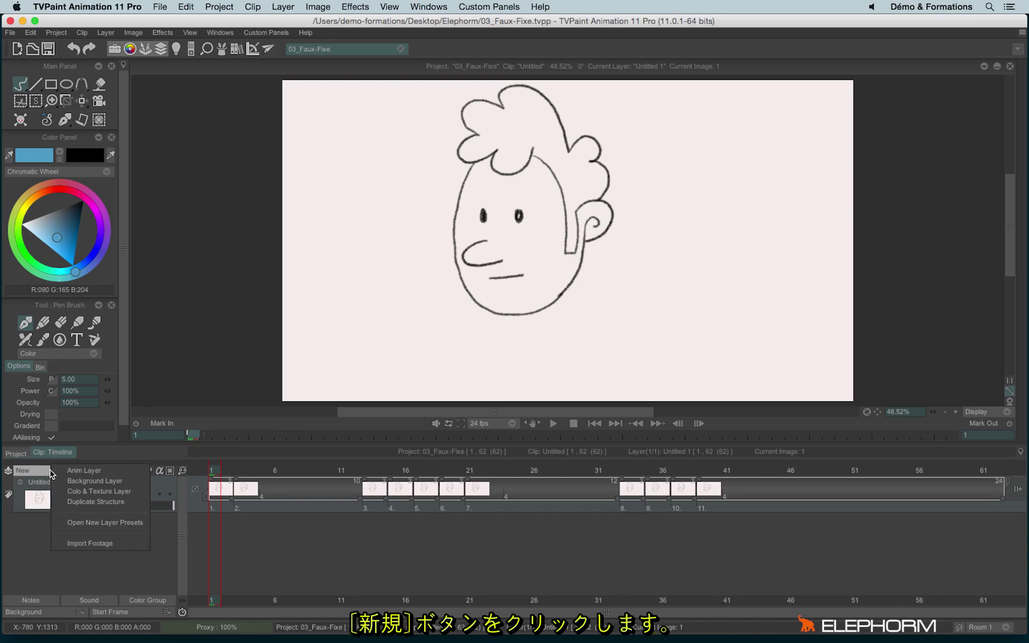
# Step: Add a new Anim Layer and draw a blue looping scribble on it beside the character's head
pyautogui.click(54, 473)
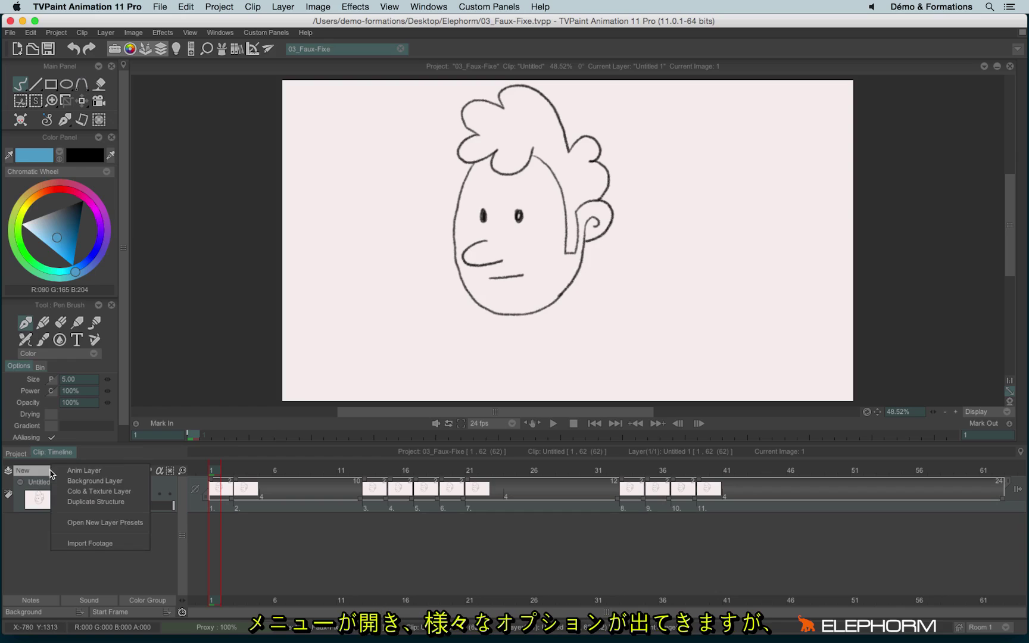
pyautogui.click(127, 472)
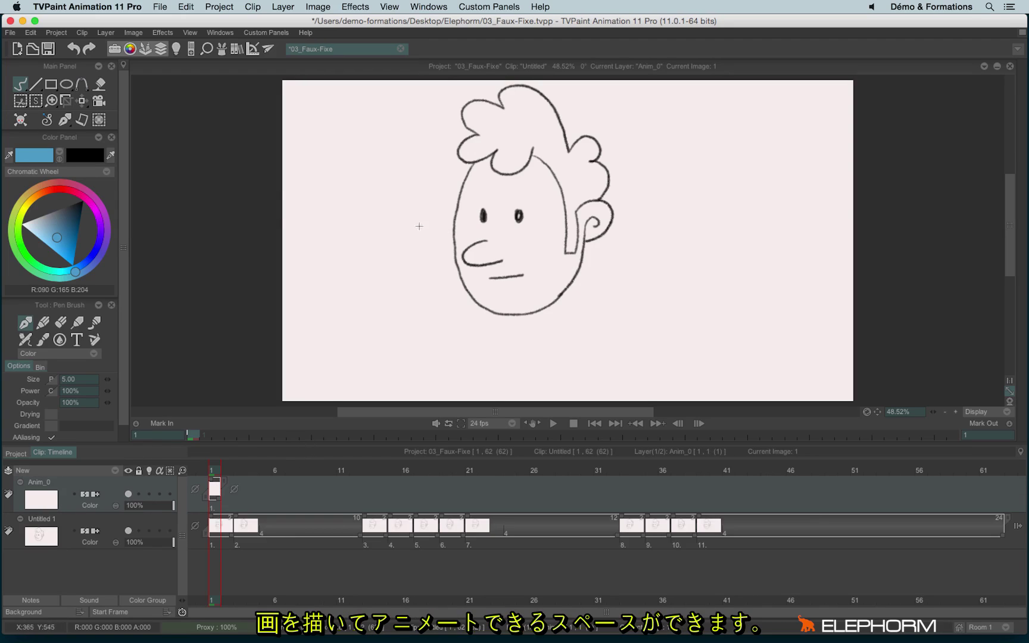
pyautogui.moveTo(720, 189)
pyautogui.mouseDown()
pyautogui.moveTo(762, 238)
pyautogui.moveTo(744, 286)
pyautogui.moveTo(810, 343)
pyautogui.mouseUp()
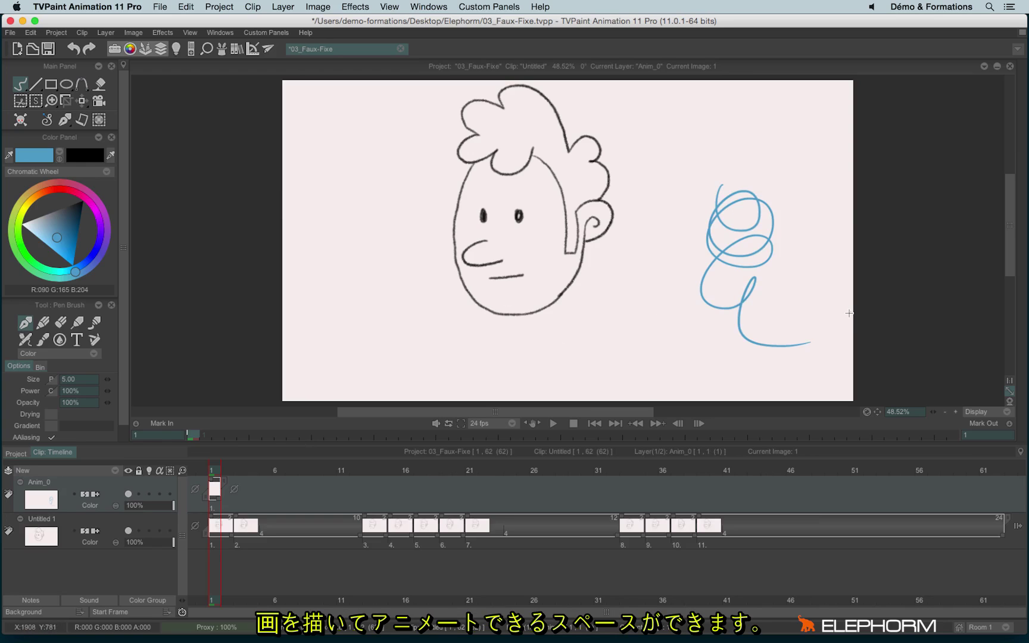
# Step: Add a Background Layer and sketch a blue tree on it, partly behind the character's face
pyautogui.click(102, 474)
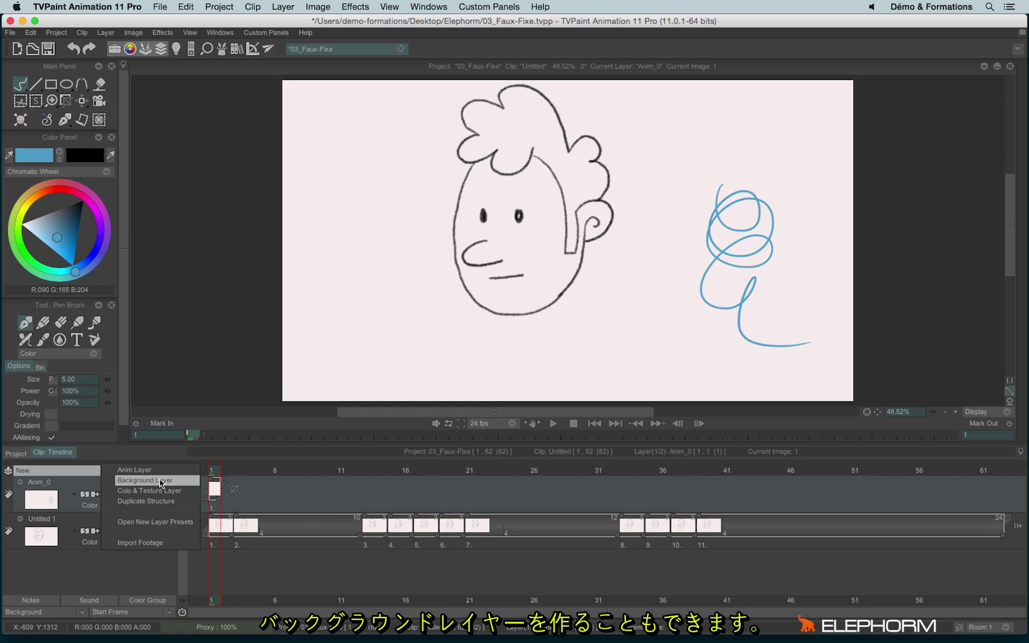
pyautogui.click(187, 482)
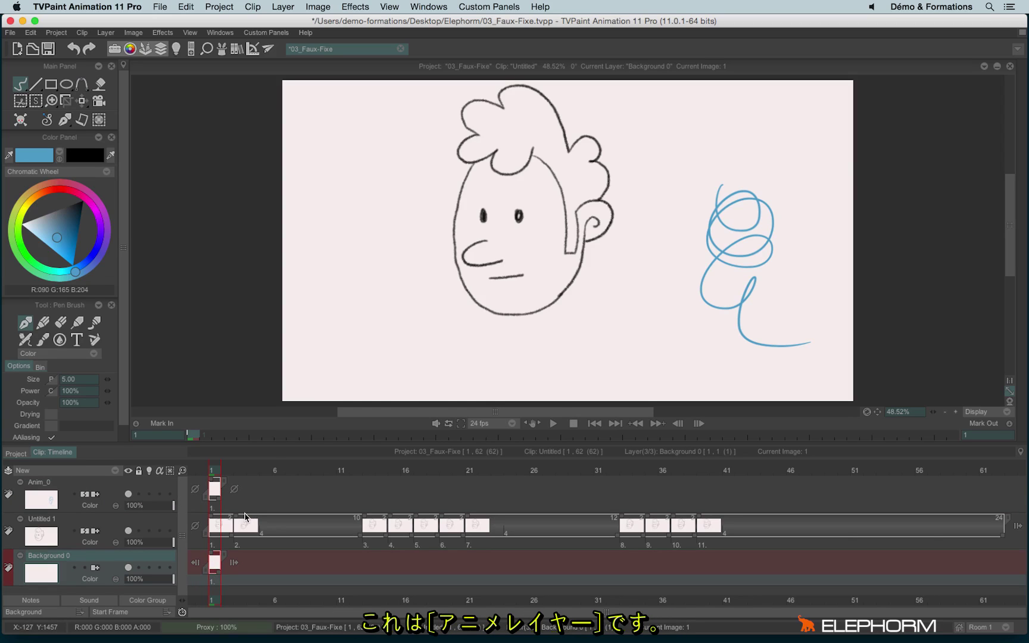
pyautogui.click(92, 471)
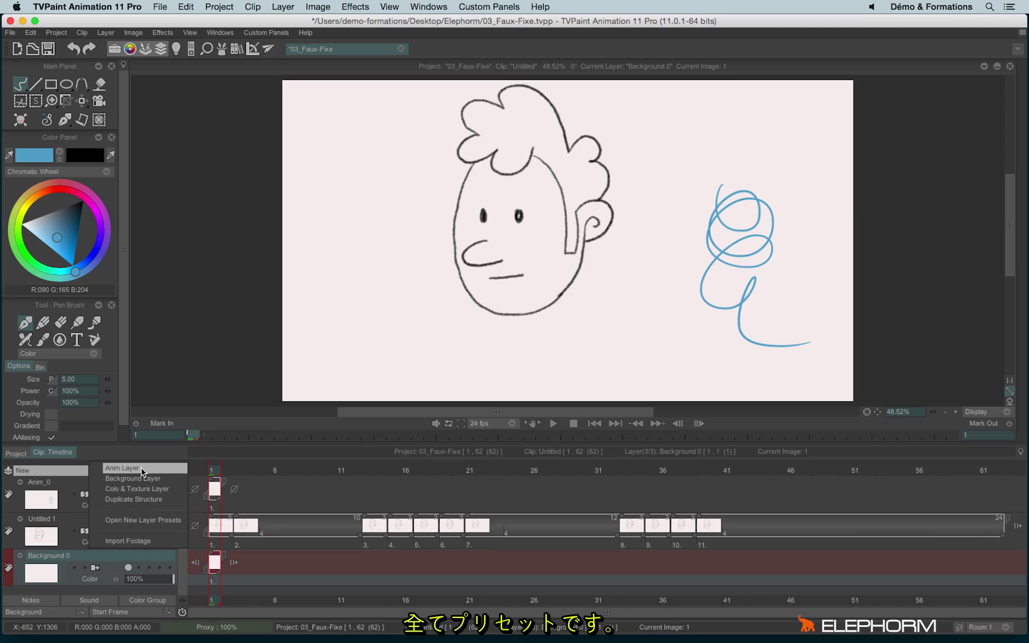
pyautogui.click(72, 473)
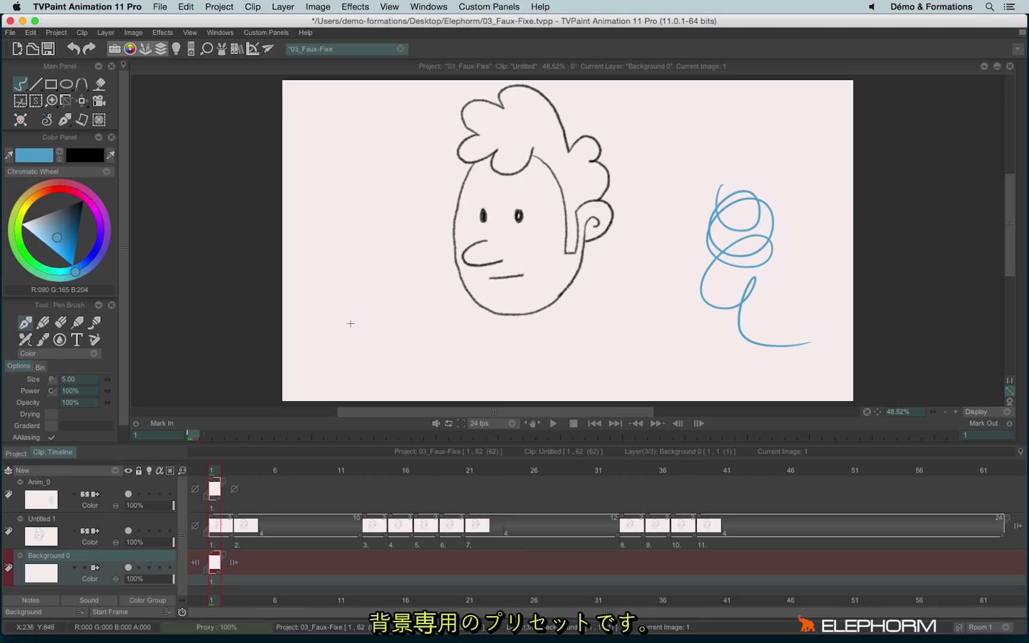
pyautogui.moveTo(357, 278)
pyautogui.mouseDown()
pyautogui.moveTo(402, 301)
pyautogui.moveTo(395, 230)
pyautogui.mouseUp()
pyautogui.moveTo(358, 277)
pyautogui.mouseDown()
pyautogui.moveTo(368, 211)
pyautogui.moveTo(453, 223)
pyautogui.moveTo(360, 253)
pyautogui.moveTo(393, 113)
pyautogui.moveTo(492, 276)
pyautogui.mouseUp()
# Step: At frame 40, scribble green foliage (R:90 G:204 B:122) over the tree on the background layer
pyautogui.moveTo(300, 469)
pyautogui.mouseDown()
pyautogui.moveTo(928, 460)
pyautogui.moveTo(387, 469)
pyautogui.moveTo(714, 470)
pyautogui.mouseUp()
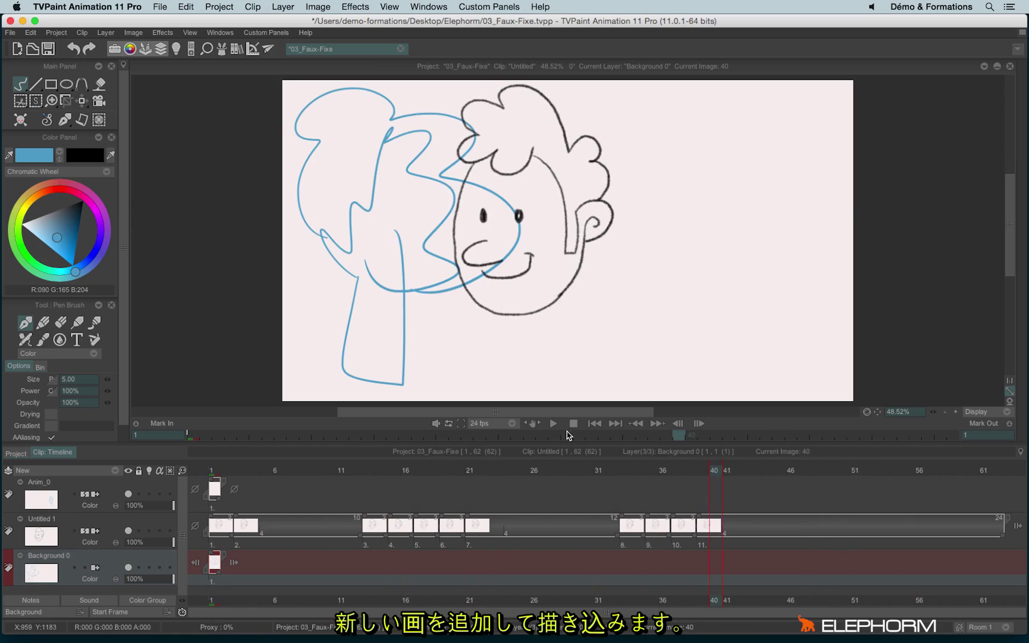
pyautogui.click(28, 263)
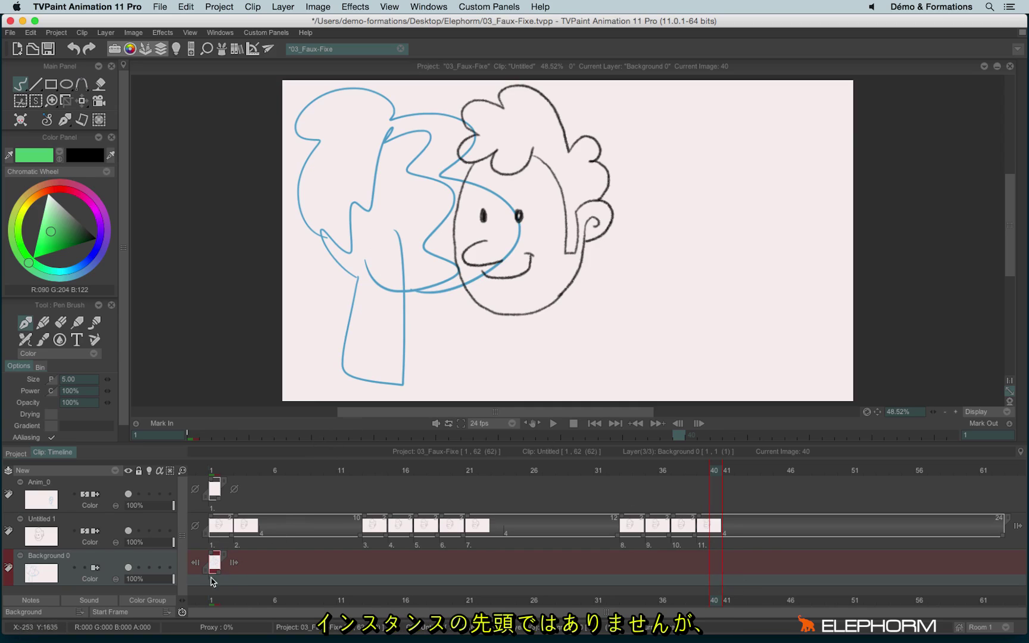
pyautogui.moveTo(346, 103)
pyautogui.mouseDown()
pyautogui.moveTo(309, 149)
pyautogui.moveTo(352, 208)
pyautogui.moveTo(302, 256)
pyautogui.mouseUp()
pyautogui.moveTo(412, 113)
pyautogui.mouseDown()
pyautogui.moveTo(453, 160)
pyautogui.moveTo(476, 251)
pyautogui.moveTo(301, 285)
pyautogui.mouseUp()
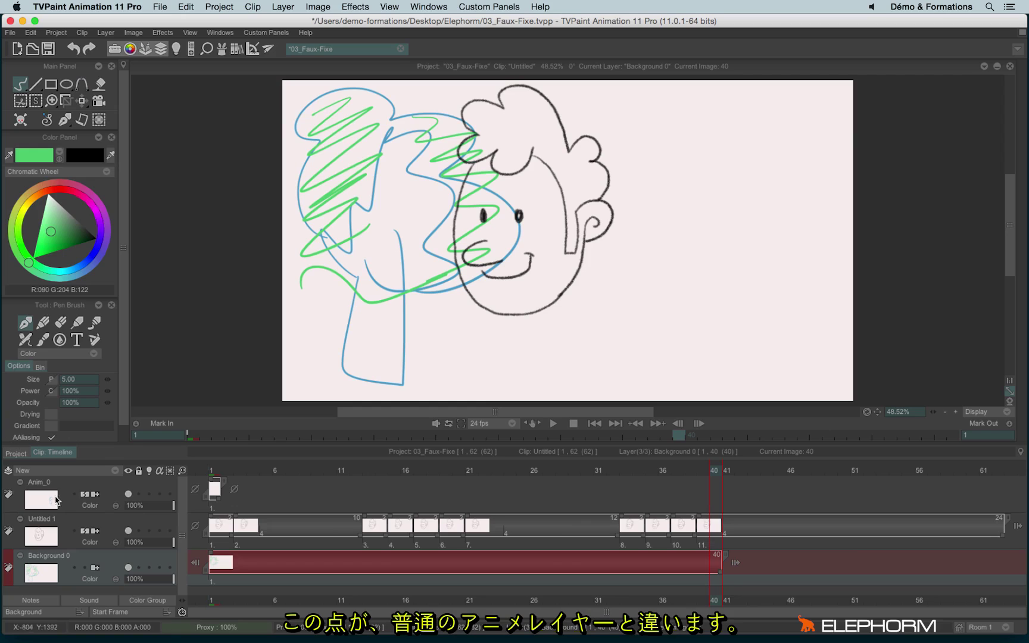
# Step: On the Anim_0 layer, draw small green circles at frames 1, 4, 7 and 10 as separate instances
pyautogui.click(234, 488)
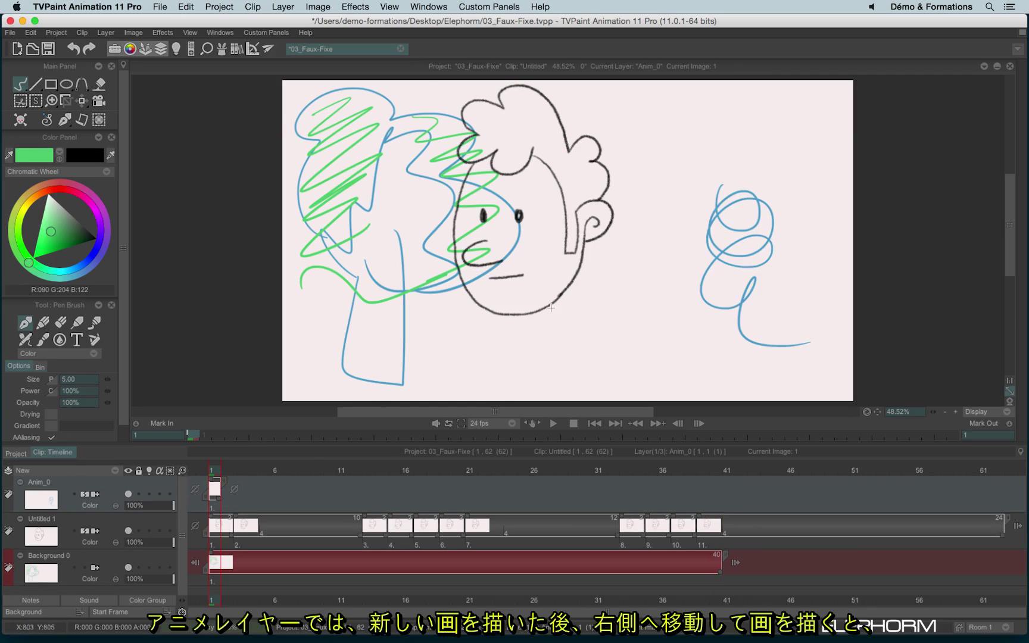
pyautogui.moveTo(628, 278)
pyautogui.mouseDown()
pyautogui.moveTo(618, 277)
pyautogui.moveTo(659, 296)
pyautogui.mouseUp()
pyautogui.press('Right')
pyautogui.press('Right')
pyautogui.press('Right')
pyautogui.press('Right')
pyautogui.press('Right')
pyautogui.press('Right')
pyautogui.moveTo(660, 335)
pyautogui.mouseDown()
pyautogui.moveTo(685, 364)
pyautogui.moveTo(679, 357)
pyautogui.mouseUp()
pyautogui.press('Right')
pyautogui.press('Right')
pyautogui.press('Right')
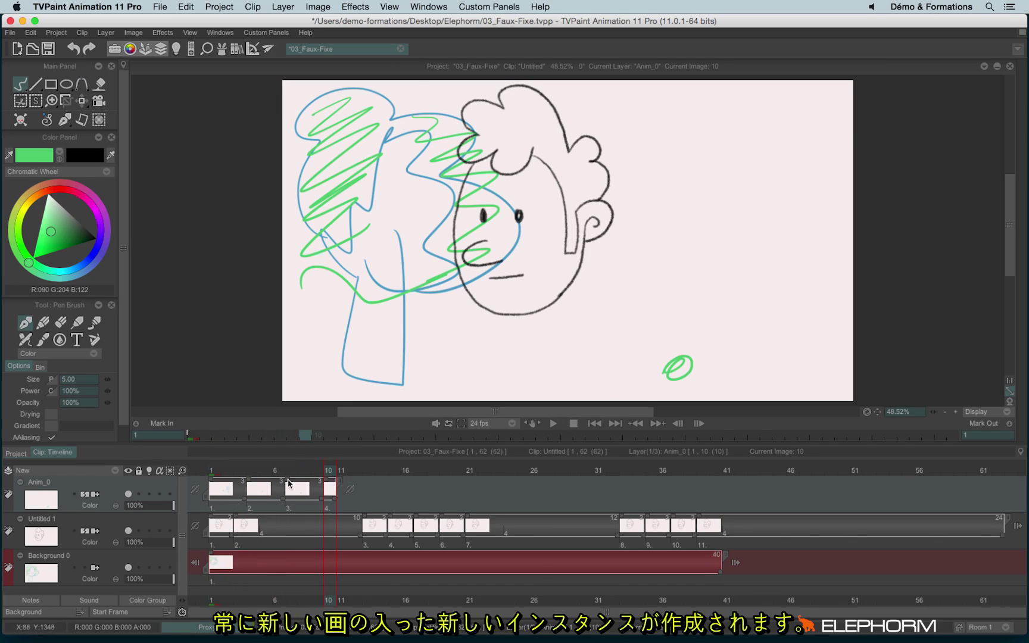
# Step: On the background layer at frame 55, draw a green looping stroke beside the character's ear
pyautogui.click(92, 569)
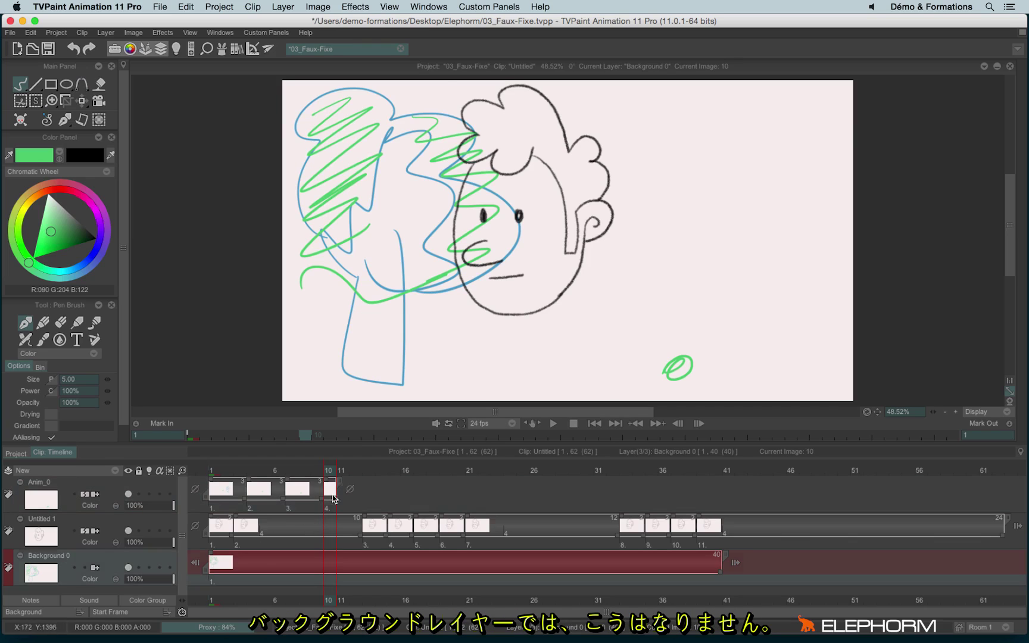
pyautogui.moveTo(225, 470); pyautogui.dragTo(908, 481)
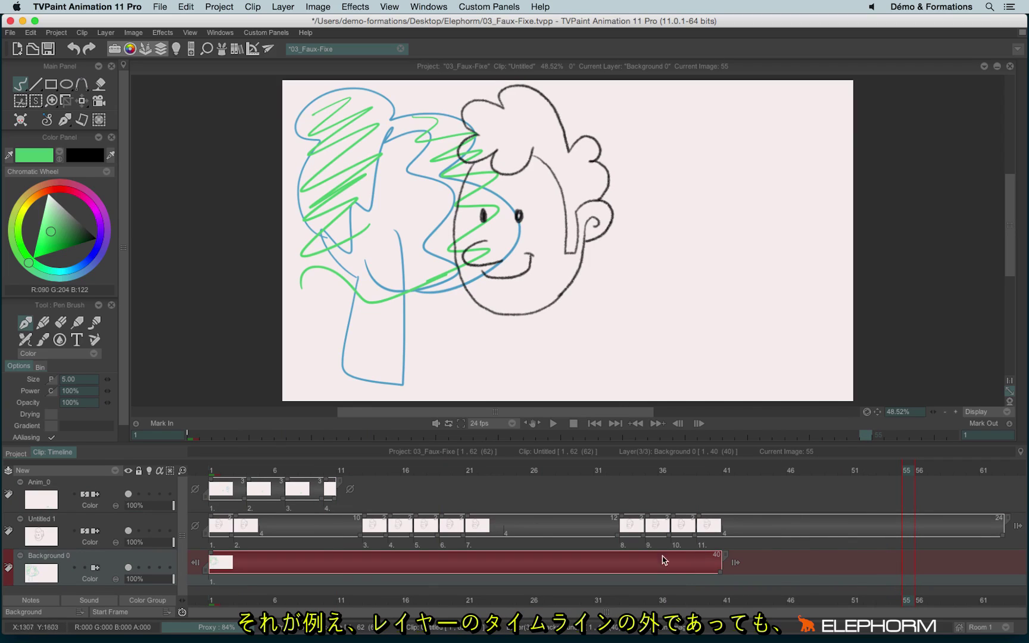
pyautogui.moveTo(718, 222)
pyautogui.mouseDown()
pyautogui.moveTo(752, 266)
pyautogui.moveTo(671, 300)
pyautogui.mouseUp()
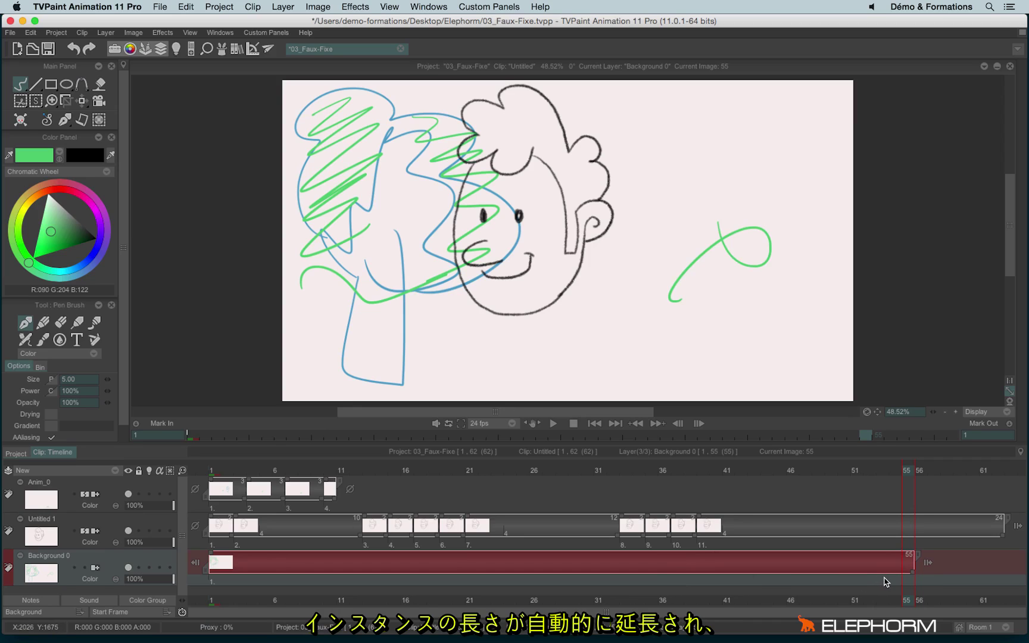
# Step: Draw a chain of green loops below the looping stroke on the background layer at frame 21
pyautogui.click(212, 471)
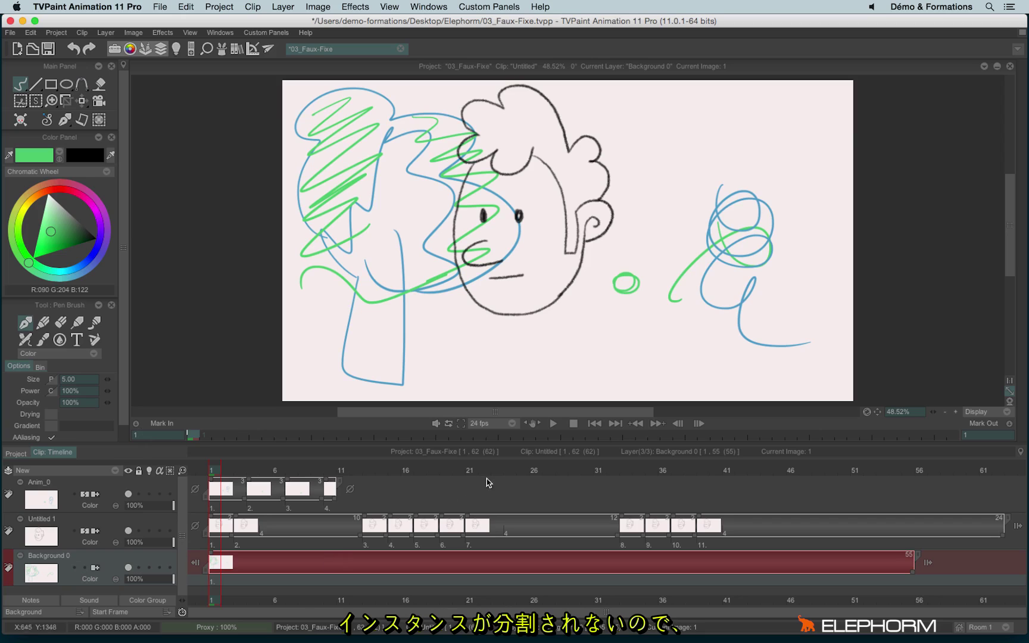
pyautogui.click(473, 470)
pyautogui.moveTo(606, 257)
pyautogui.mouseDown()
pyautogui.moveTo(674, 292)
pyautogui.moveTo(682, 281)
pyautogui.moveTo(708, 321)
pyautogui.moveTo(728, 331)
pyautogui.mouseUp()
# Step: Try splitting the background layer's instance by drawing green strokes at frame 30 and farther along, and undo these strokes
pyautogui.press('Right')
pyautogui.press('Right')
pyautogui.press('Right')
pyautogui.press('Right')
pyautogui.press('Right')
pyautogui.press('Right')
pyautogui.press('Right')
pyautogui.press('Right')
pyautogui.press('Right')
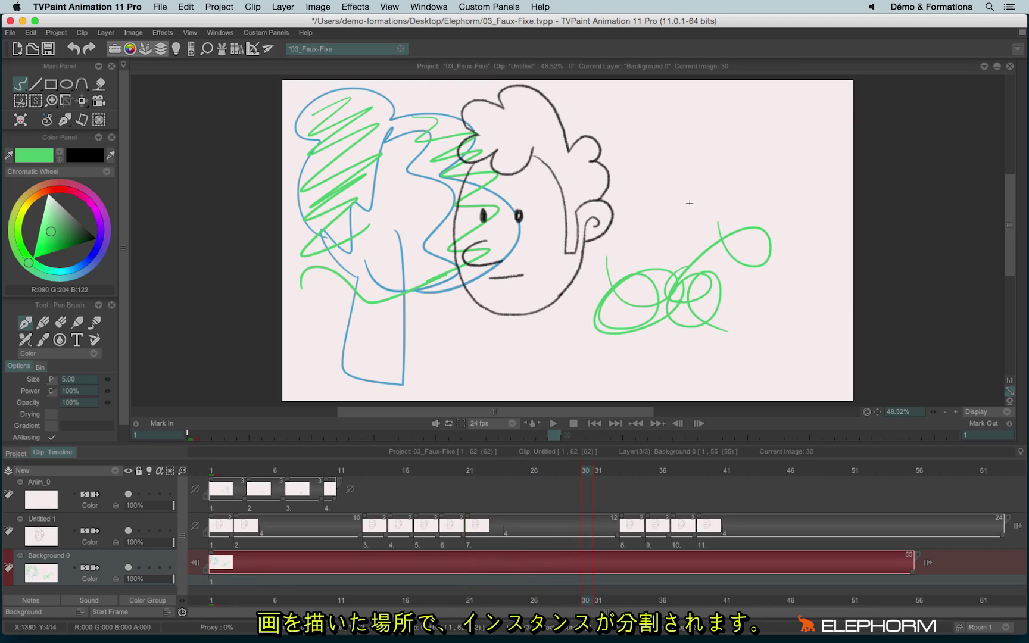
pyautogui.moveTo(689, 207); pyautogui.dragTo(636, 341)
pyautogui.press('Right')
pyautogui.press('Right')
pyautogui.press('Right')
pyautogui.press('Right')
pyautogui.press('Right')
pyautogui.press('Right')
pyautogui.press('Right')
pyautogui.moveTo(777, 246)
pyautogui.mouseDown()
pyautogui.moveTo(815, 328)
pyautogui.moveTo(786, 349)
pyautogui.moveTo(805, 336)
pyautogui.mouseUp()
pyautogui.press('Right')
pyautogui.press('Right')
pyautogui.press('Right')
pyautogui.hotkey('ctrl', 'z')
pyautogui.hotkey('ctrl', 'z')
pyautogui.hotkey('ctrl', 'z')
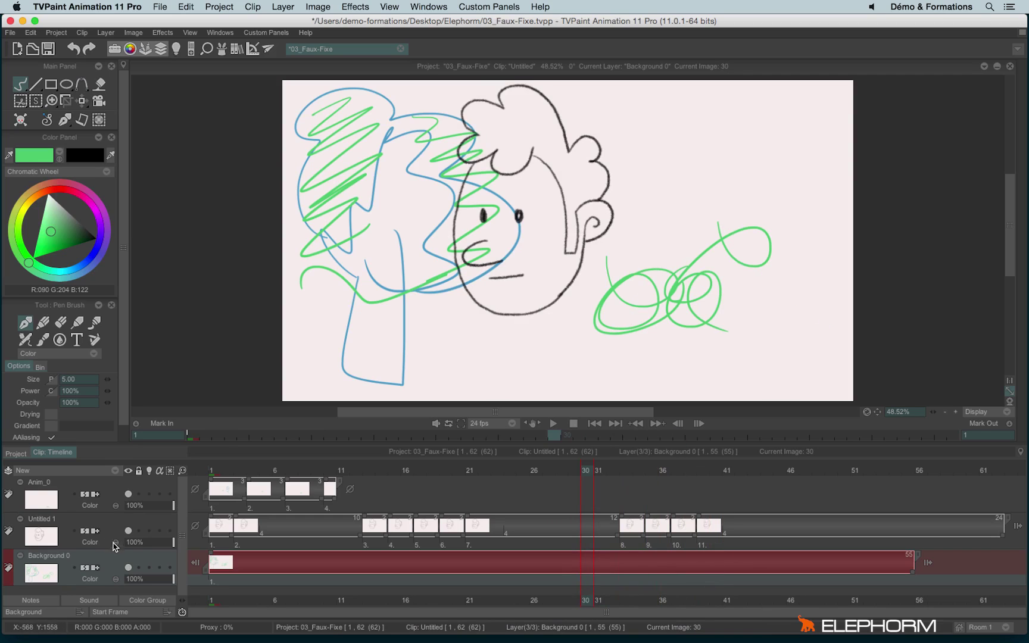
# Step: Turn off auto break instance for the background layer and draw a large green loop on it at frame 60
pyautogui.click(85, 568)
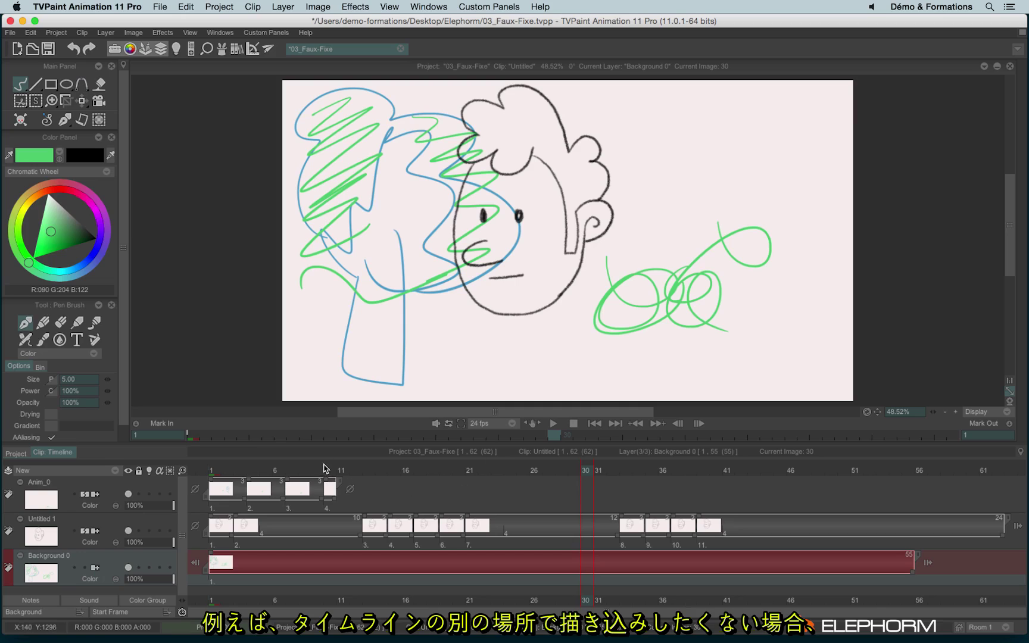
pyautogui.click(430, 472)
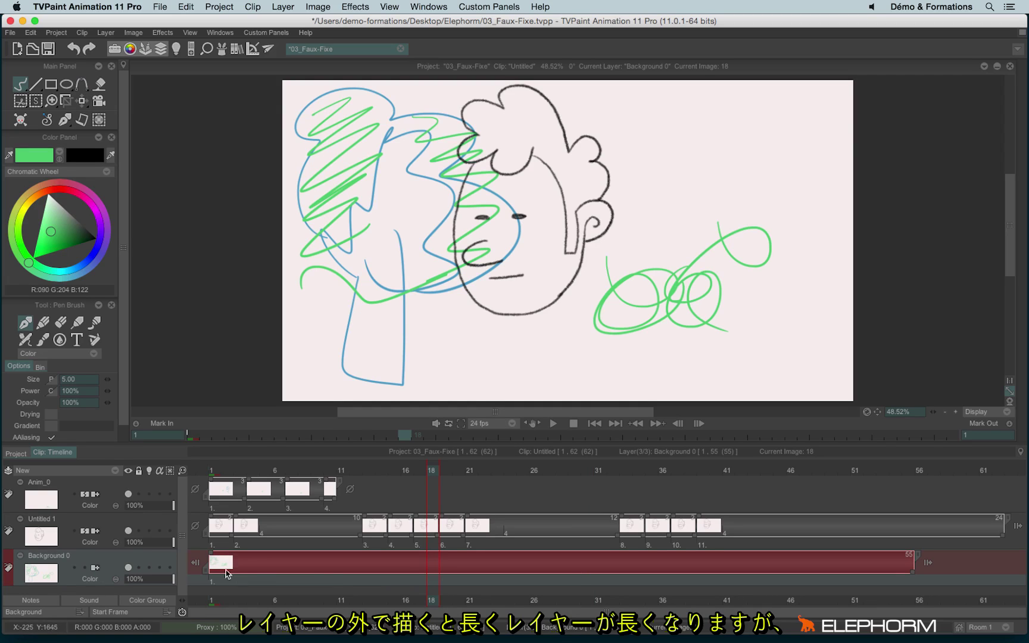
pyautogui.click(445, 471)
pyautogui.moveTo(458, 471); pyautogui.dragTo(907, 471)
pyautogui.moveTo(970, 471); pyautogui.dragTo(971, 471)
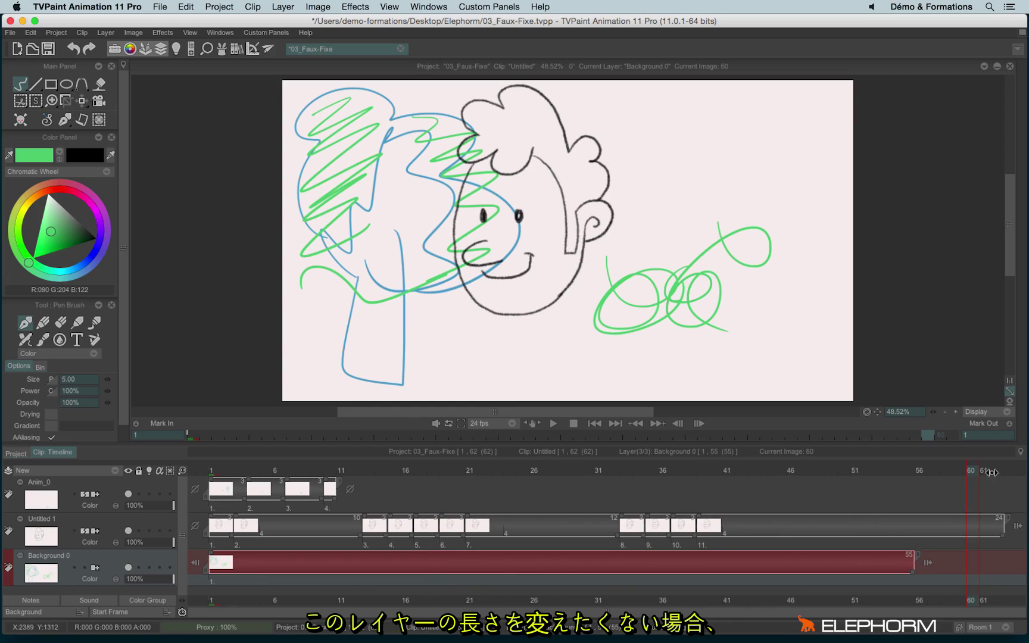
pyautogui.moveTo(677, 158)
pyautogui.mouseDown()
pyautogui.moveTo(717, 225)
pyautogui.moveTo(737, 213)
pyautogui.moveTo(690, 232)
pyautogui.mouseUp()
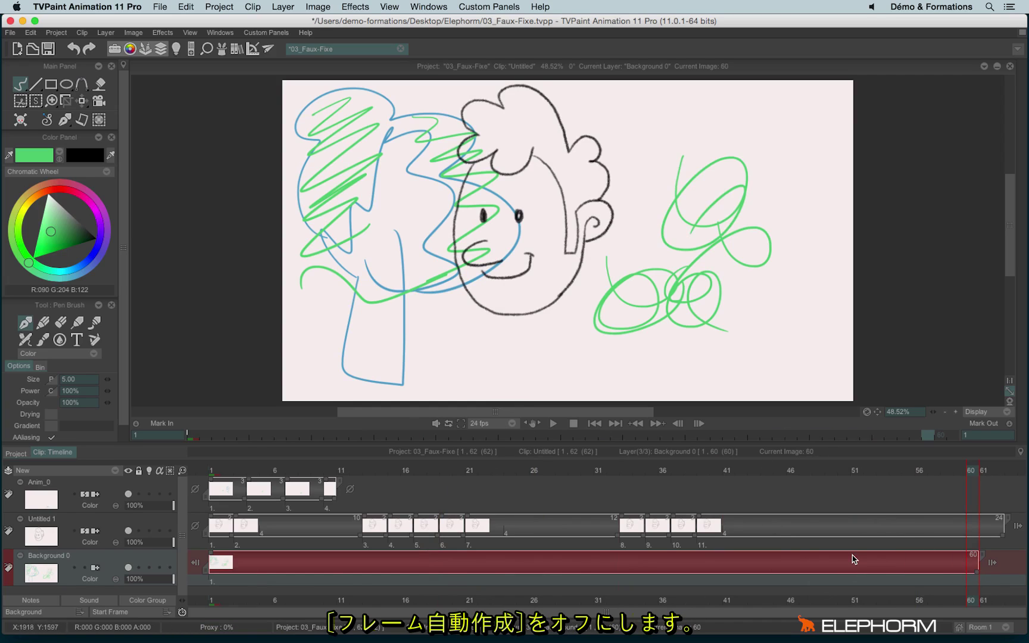
# Step: Turn off auto create frame for the background layer and draw overlapping green loops on it at frame 19
pyautogui.click(94, 568)
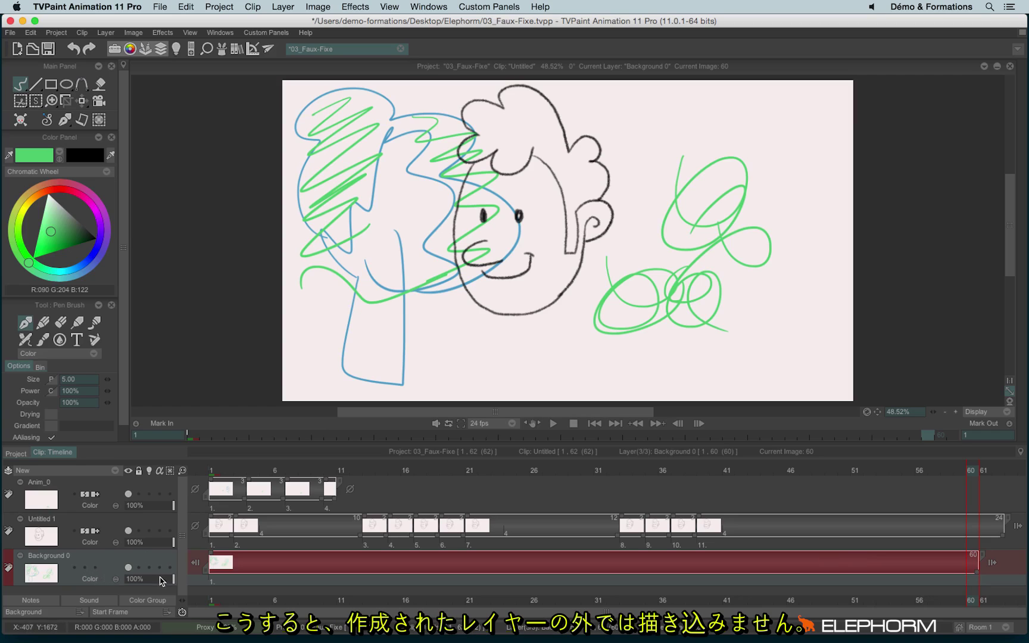
pyautogui.click(995, 471)
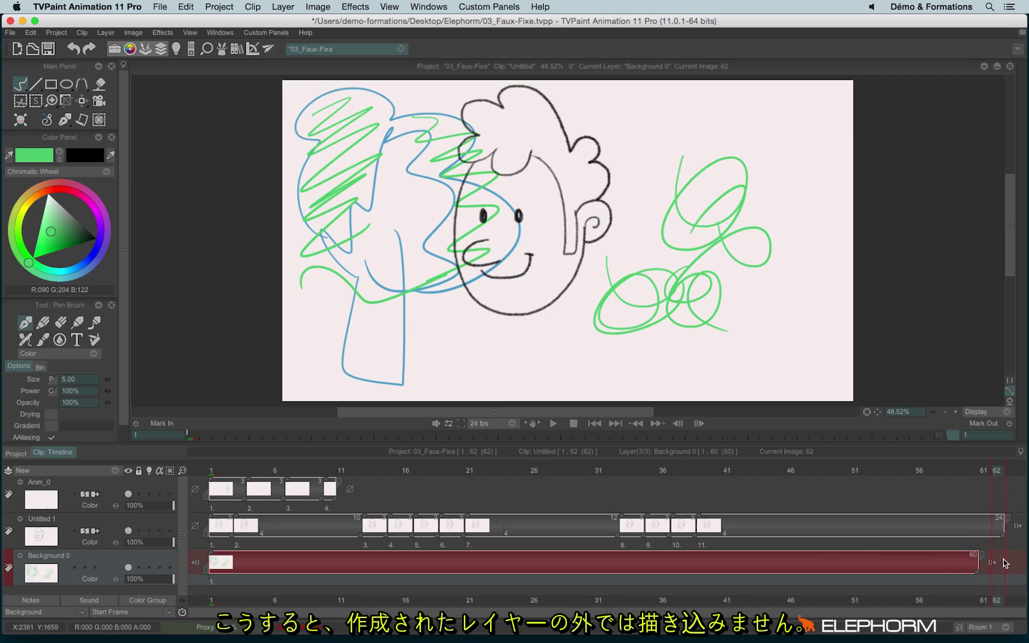
pyautogui.click(662, 471)
pyautogui.click(443, 471)
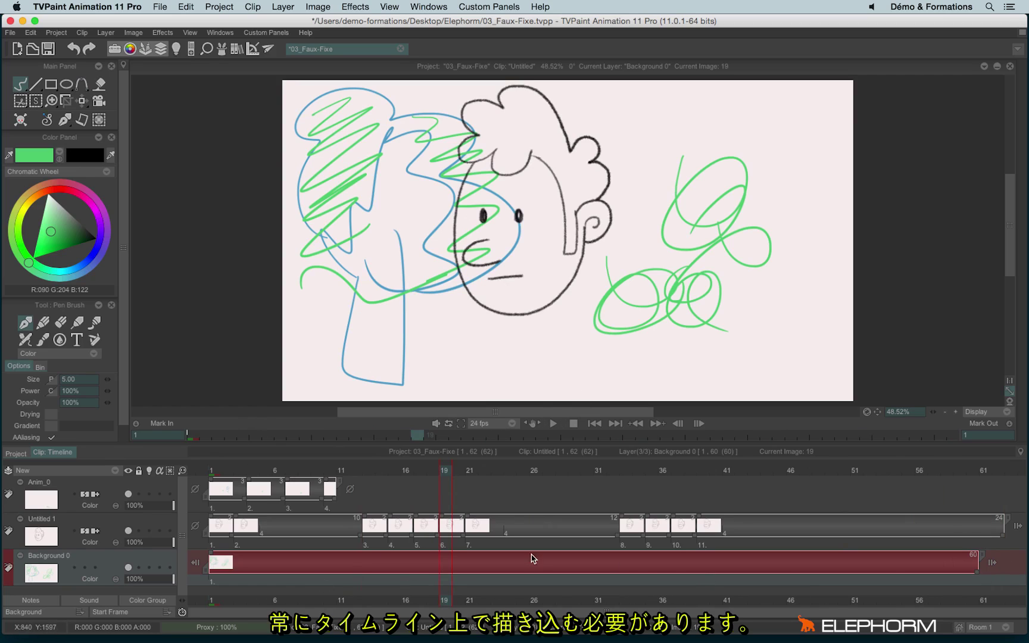
pyautogui.moveTo(697, 264)
pyautogui.mouseDown()
pyautogui.moveTo(715, 250)
pyautogui.moveTo(797, 304)
pyautogui.mouseUp()
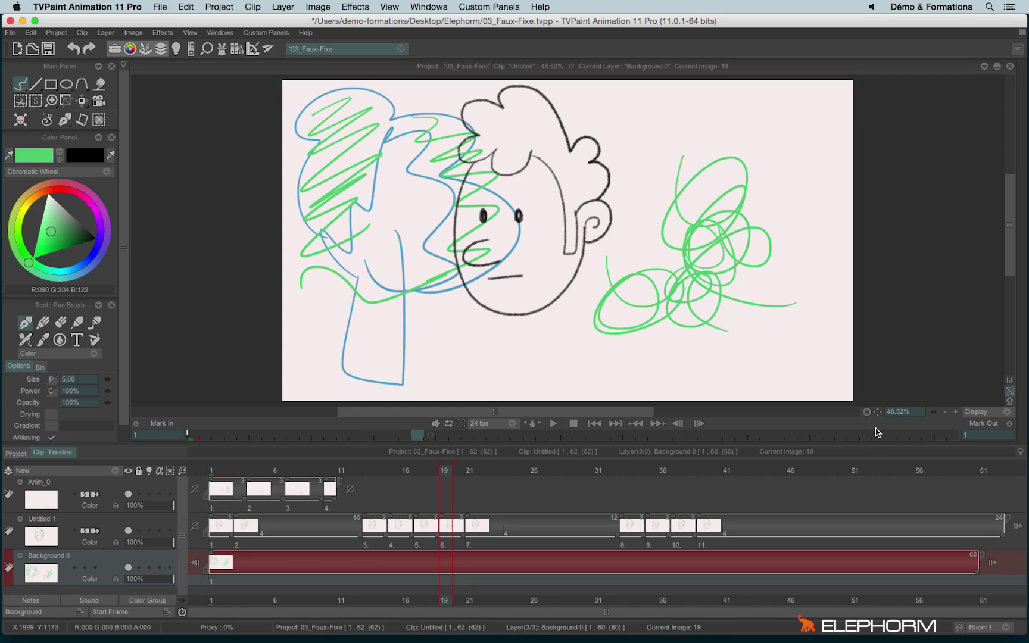
# Step: Turn auto create frame back on for the background layer and shift the layer to start at frame 40
pyautogui.click(94, 567)
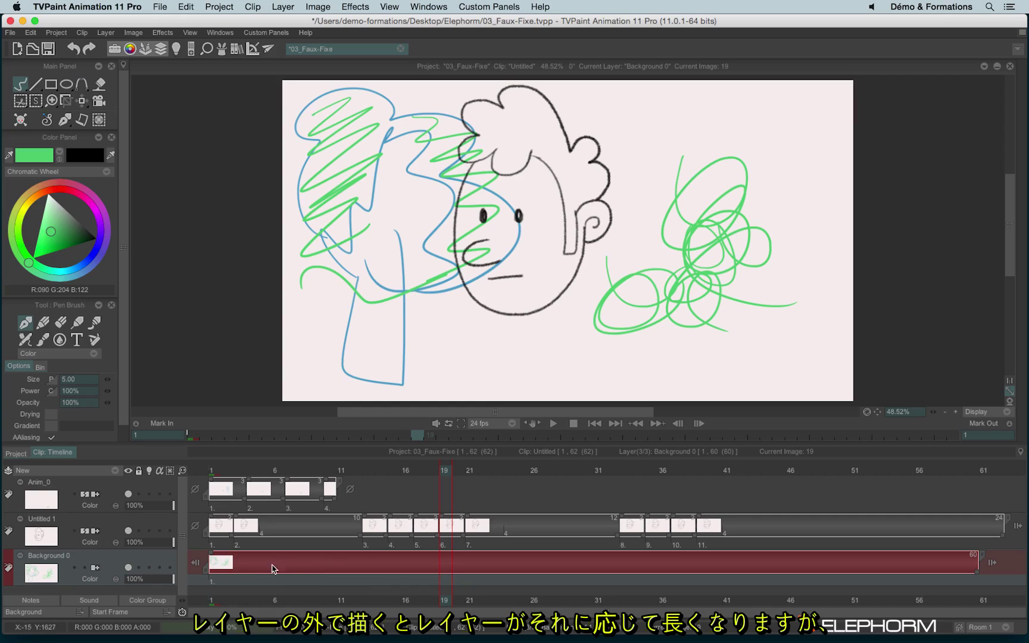
pyautogui.moveTo(259, 568); pyautogui.dragTo(746, 549)
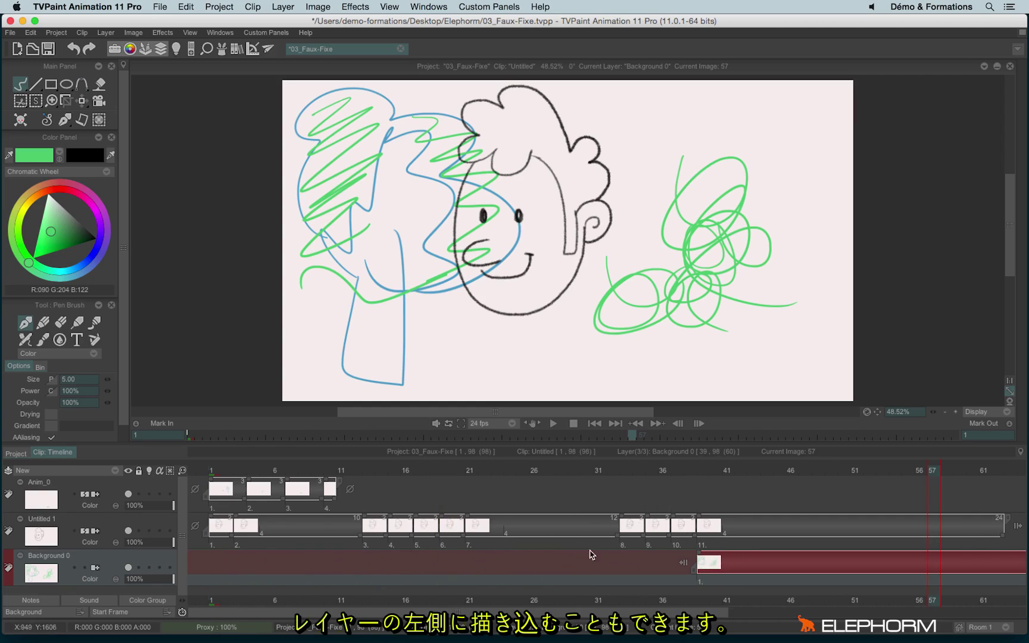
pyautogui.click(495, 472)
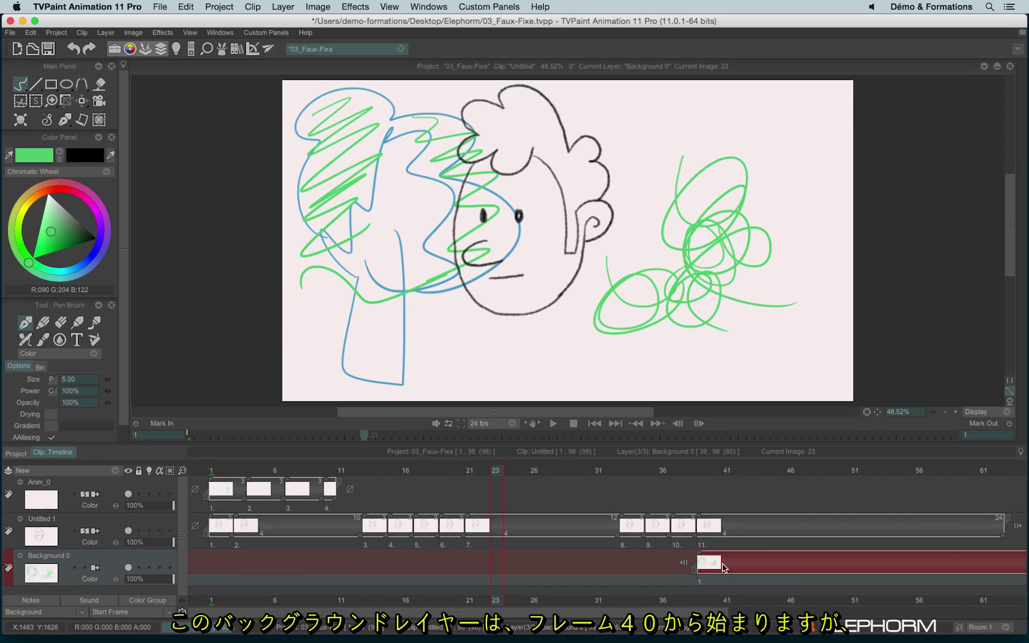
pyautogui.moveTo(709, 562)
pyautogui.mouseDown()
pyautogui.moveTo(699, 563)
pyautogui.moveTo(719, 563)
pyautogui.mouseUp()
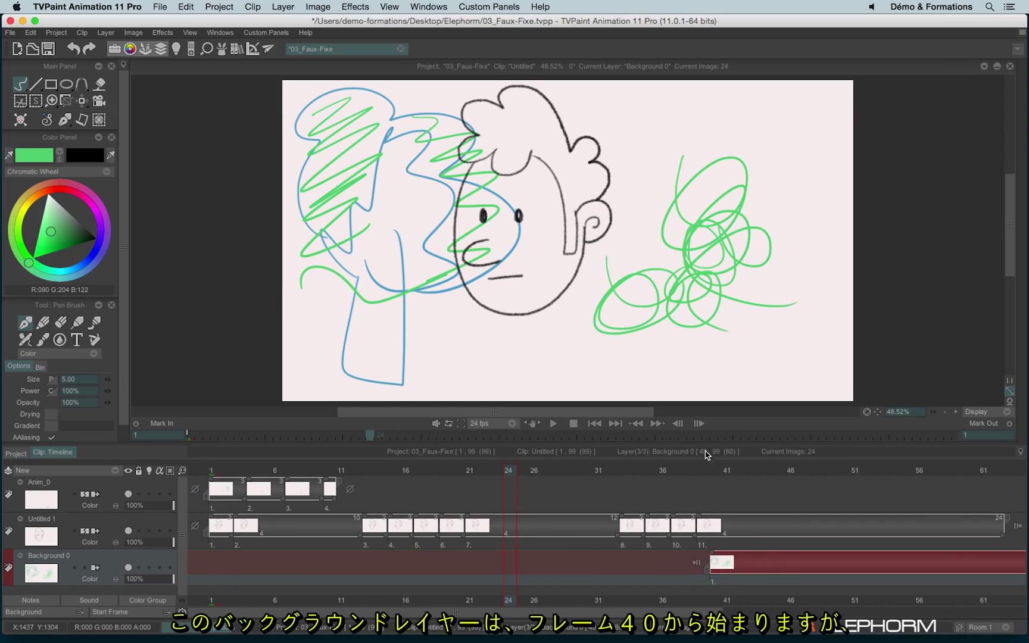
pyautogui.click(717, 472)
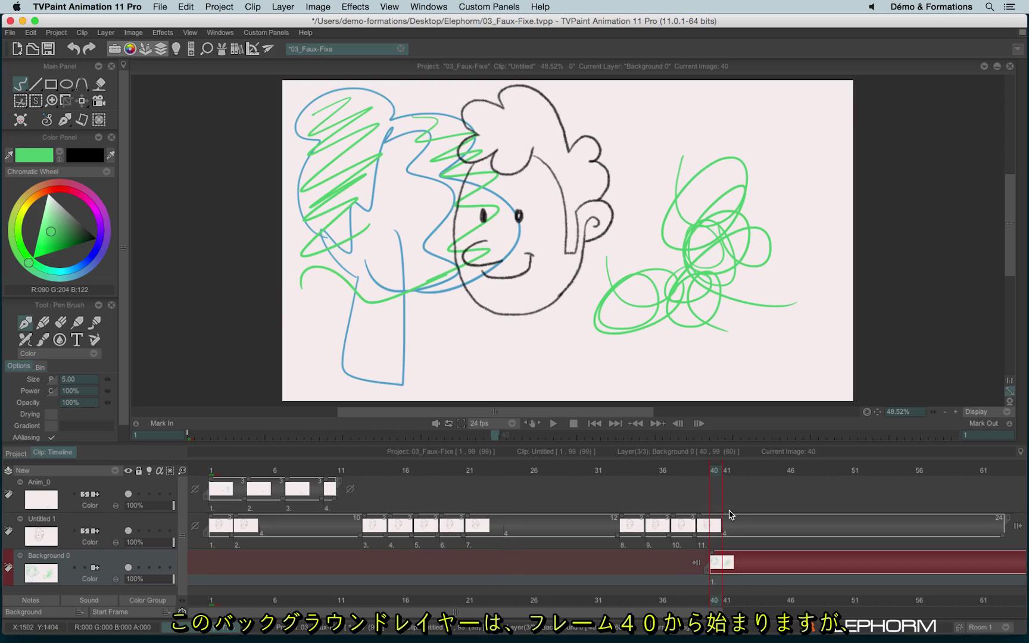
# Step: Extend the background layer backwards by drawing green loops near the tree trunk at frames 24 and 12
pyautogui.click(509, 480)
pyautogui.moveTo(468, 339)
pyautogui.mouseDown()
pyautogui.moveTo(472, 363)
pyautogui.moveTo(438, 370)
pyautogui.mouseUp()
pyautogui.click(349, 480)
pyautogui.moveTo(391, 338)
pyautogui.mouseDown()
pyautogui.moveTo(417, 369)
pyautogui.moveTo(459, 334)
pyautogui.mouseUp()
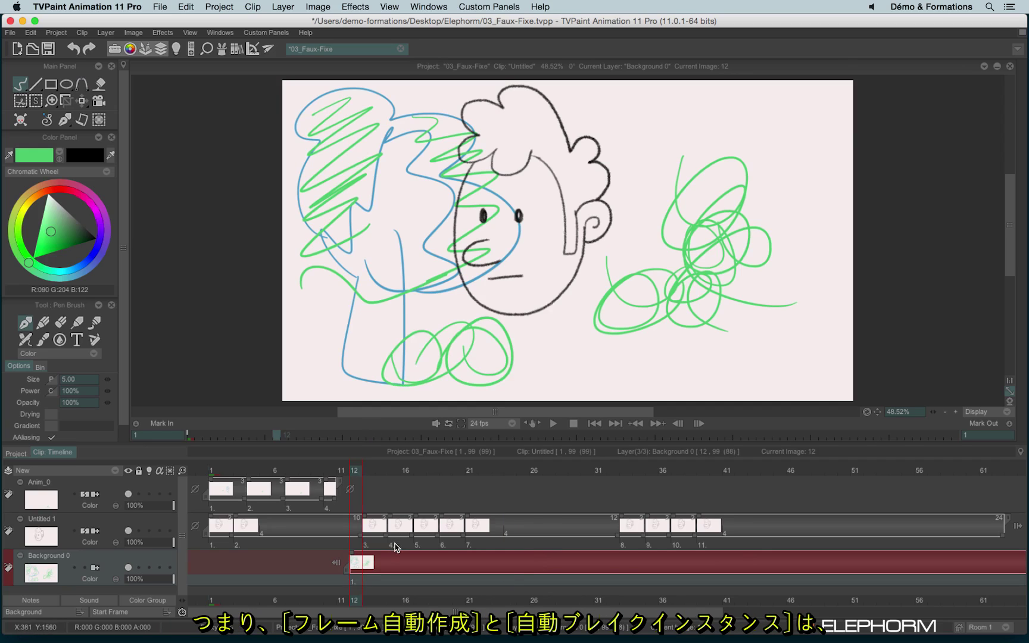
# Step: Shift the background layer in the timeline to start at frame 14
pyautogui.moveTo(356, 475); pyautogui.dragTo(278, 524)
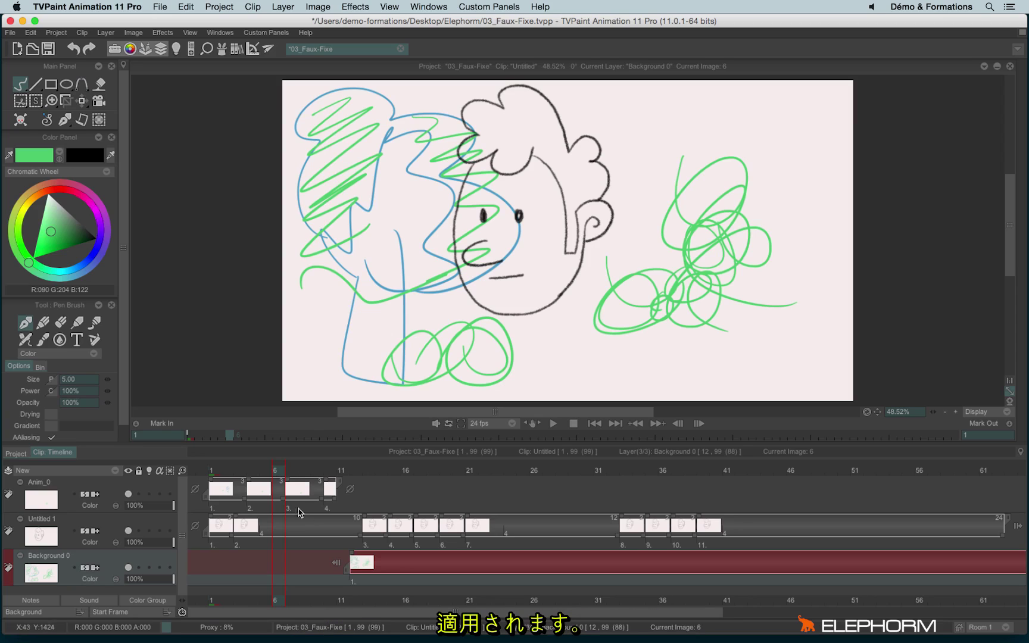
pyautogui.moveTo(364, 565); pyautogui.dragTo(390, 565)
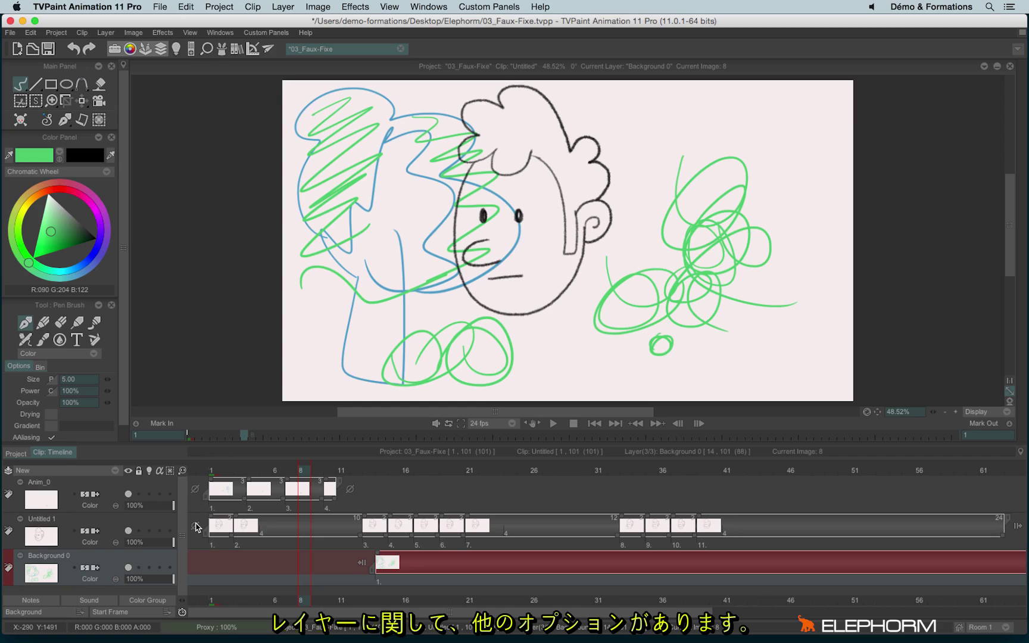
# Step: Rename the Anim_0 layer as "animation"
pyautogui.rightClick(57, 484)
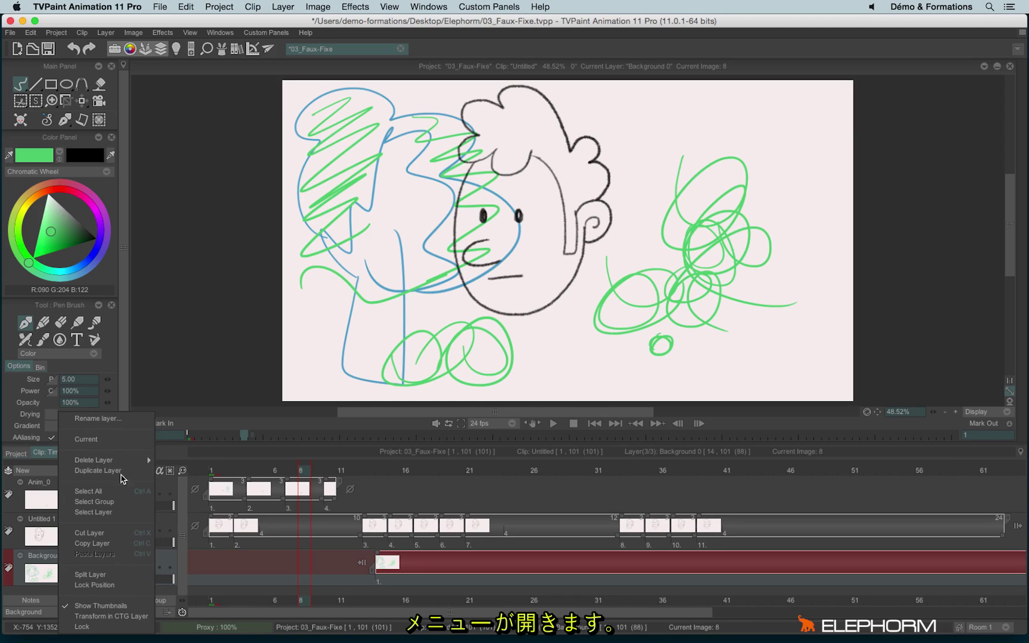
pyautogui.click(111, 419)
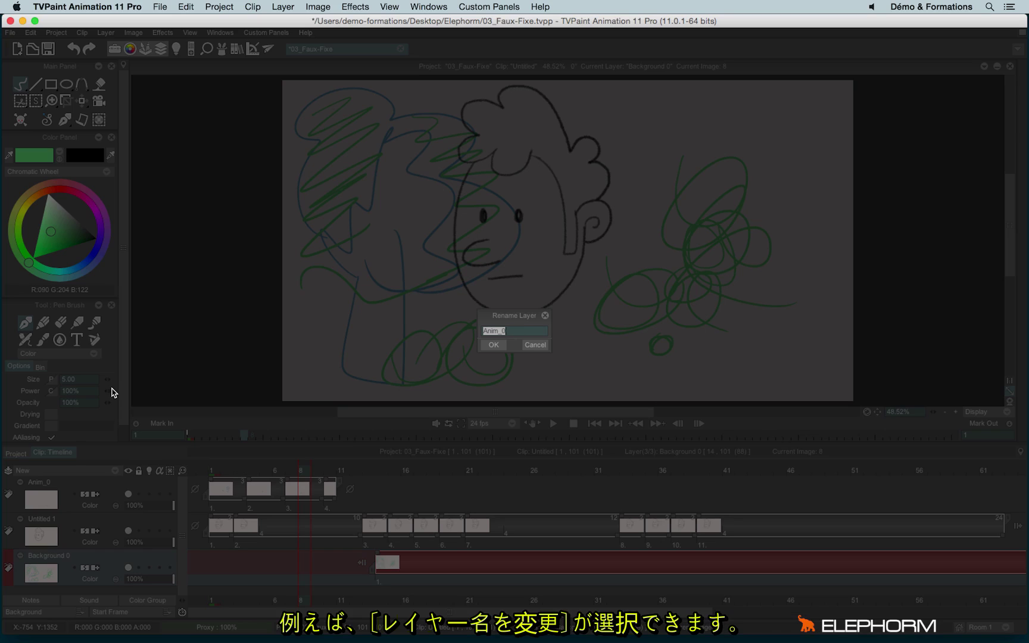
pyautogui.write('anim')
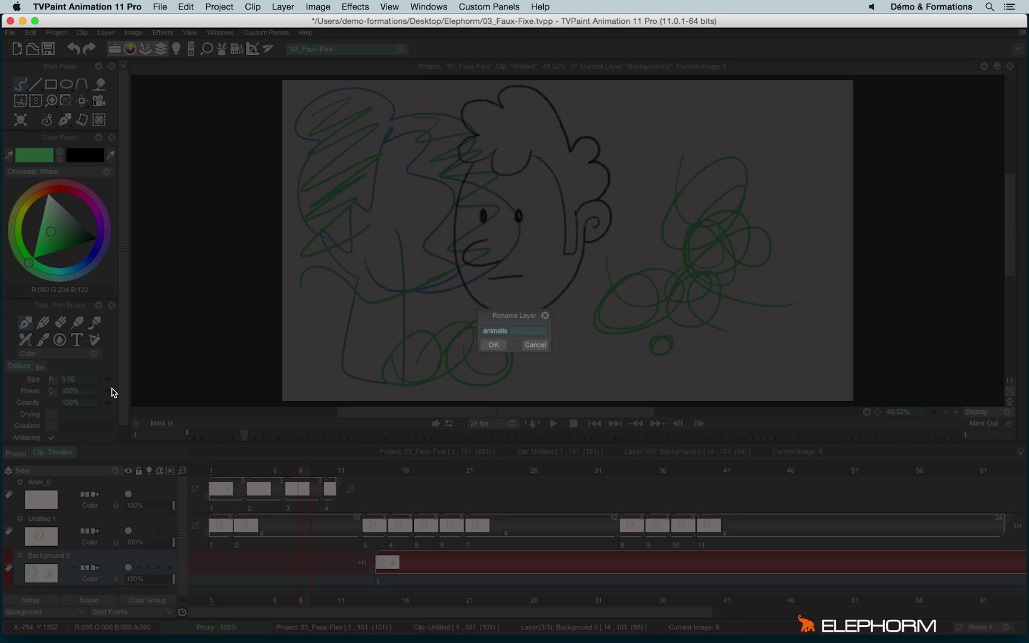
pyautogui.click(497, 343)
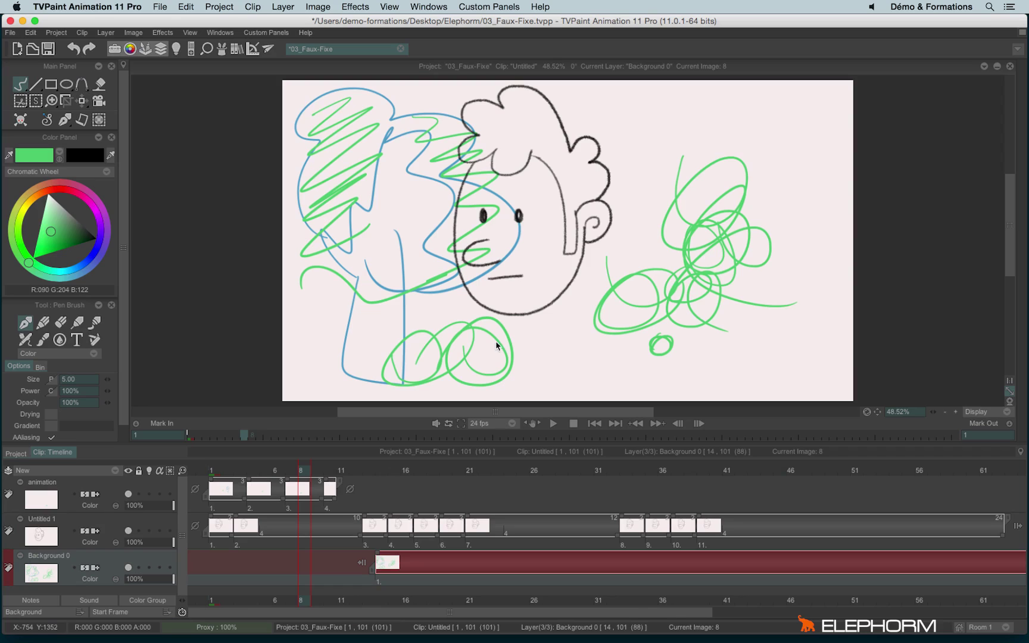
# Step: Duplicate the animation layer with its contents and delete the duplicate
pyautogui.click(62, 487)
pyautogui.rightClick(63, 488)
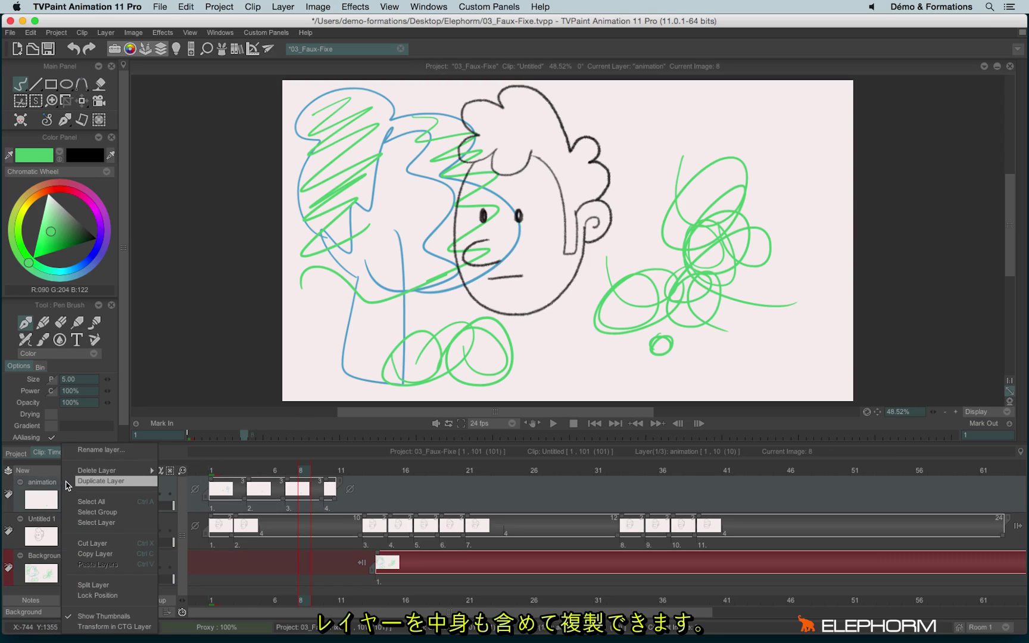
pyautogui.click(112, 481)
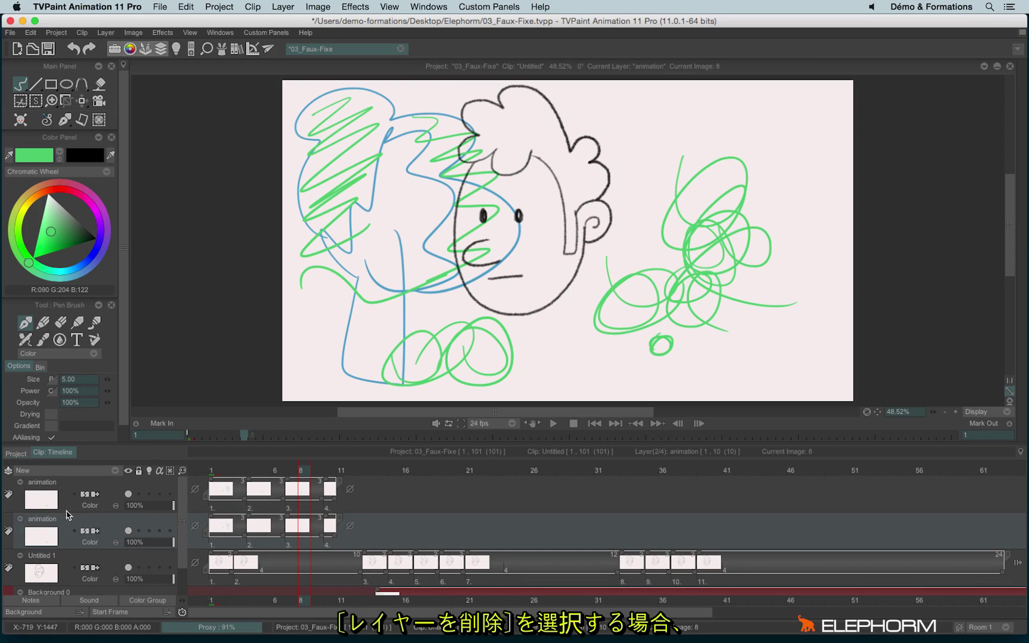
pyautogui.rightClick(58, 523)
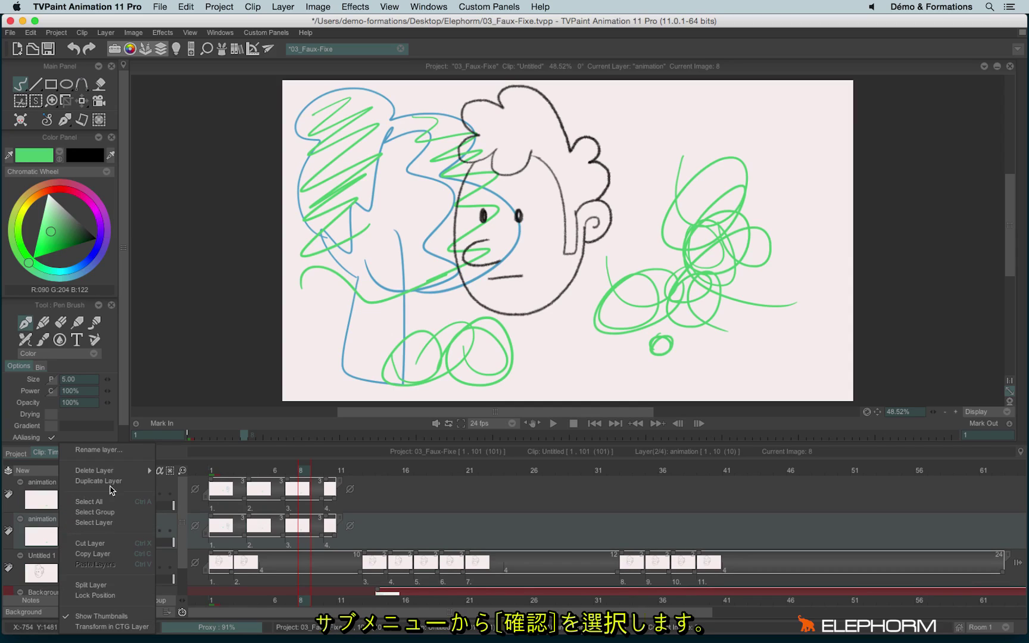
pyautogui.moveTo(111, 471)
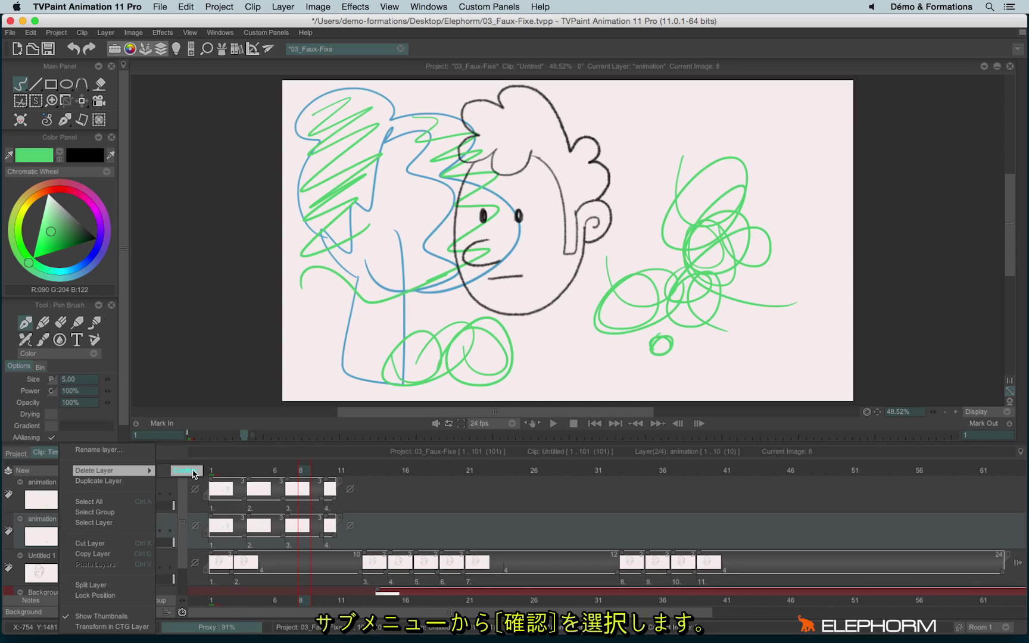
pyautogui.click(197, 473)
# Step: Select all layers in the timeline and turn on the position link for the selected layers
pyautogui.rightClick(70, 484)
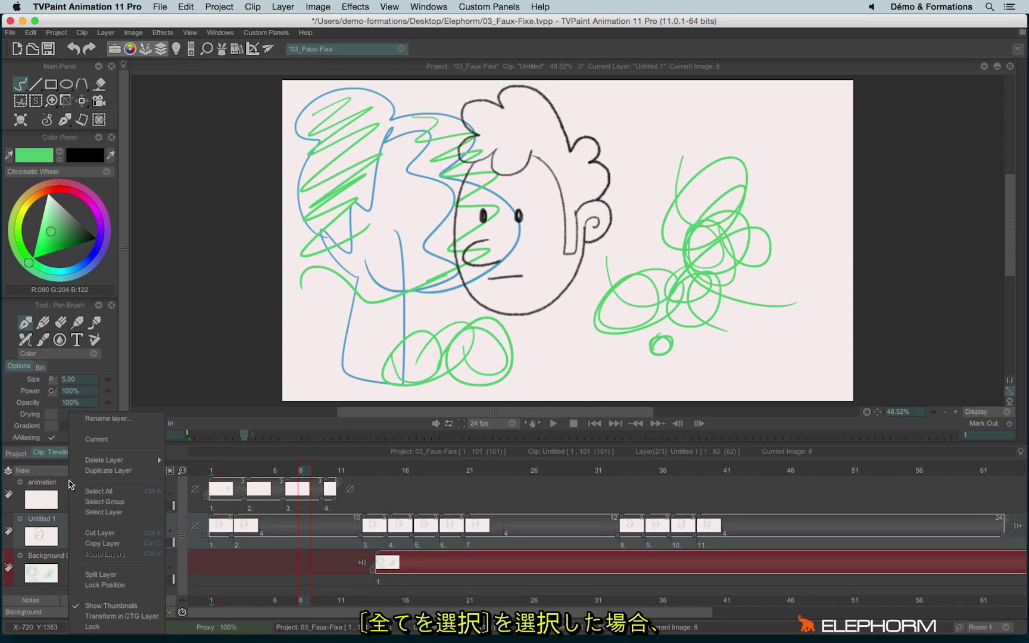
pyautogui.click(110, 492)
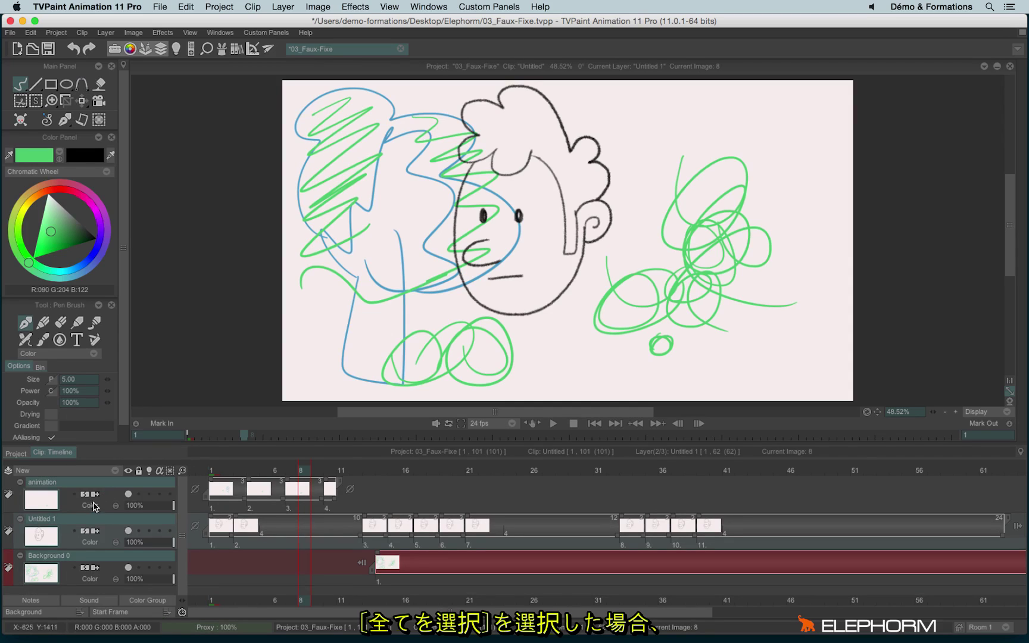
pyautogui.click(73, 531)
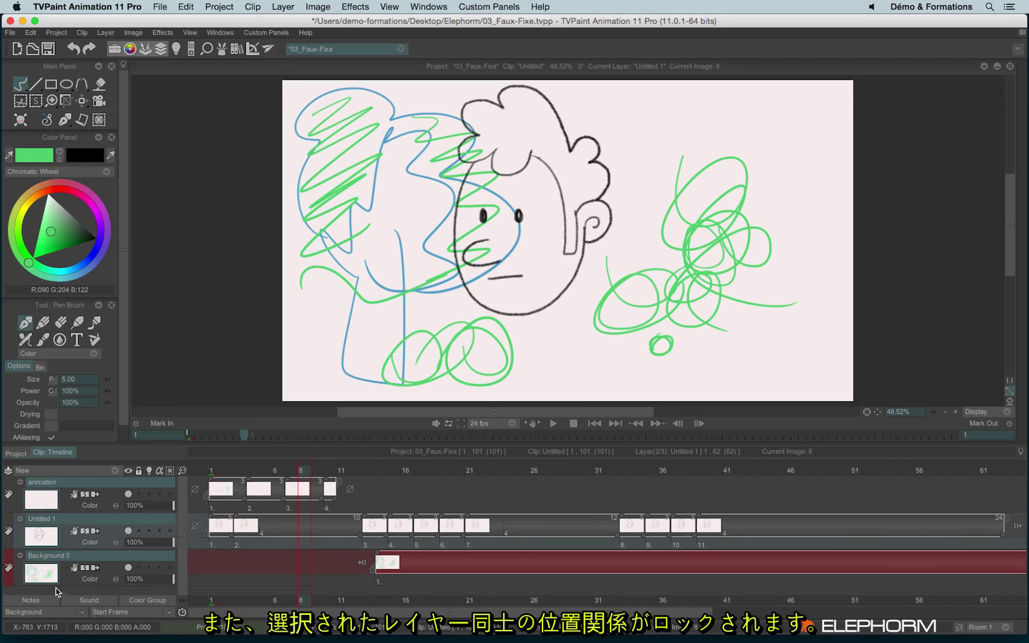
# Step: Undo the recent edits on the animation layer and shorten its instance to 9 frames, with the linked Untitled 1 layer adjusting along
pyautogui.hotkey('ctrl', 'z')
pyautogui.hotkey('ctrl', 'z')
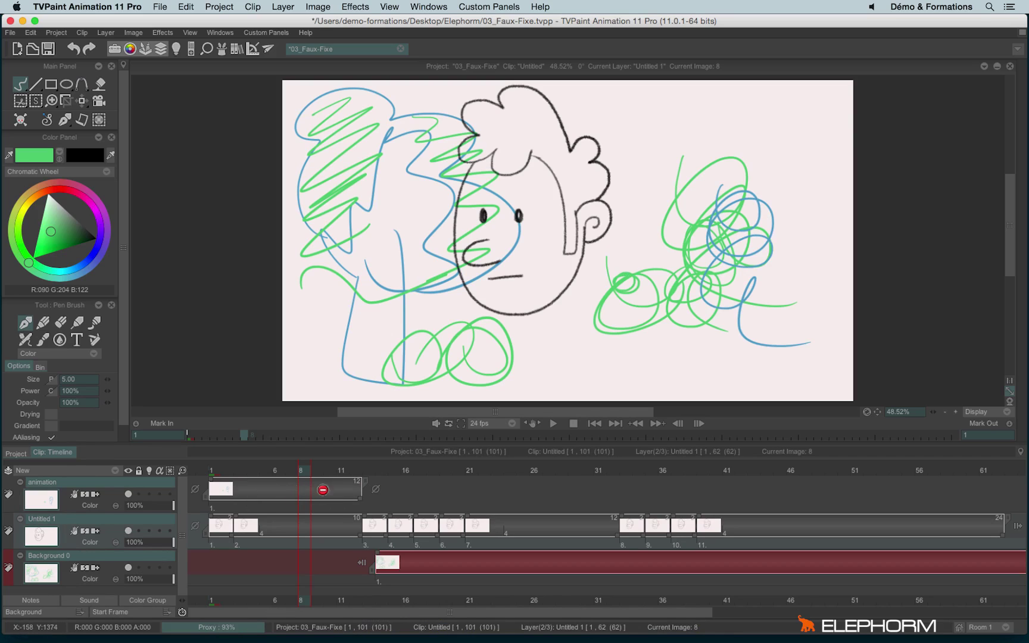
pyautogui.moveTo(365, 502); pyautogui.dragTo(386, 500)
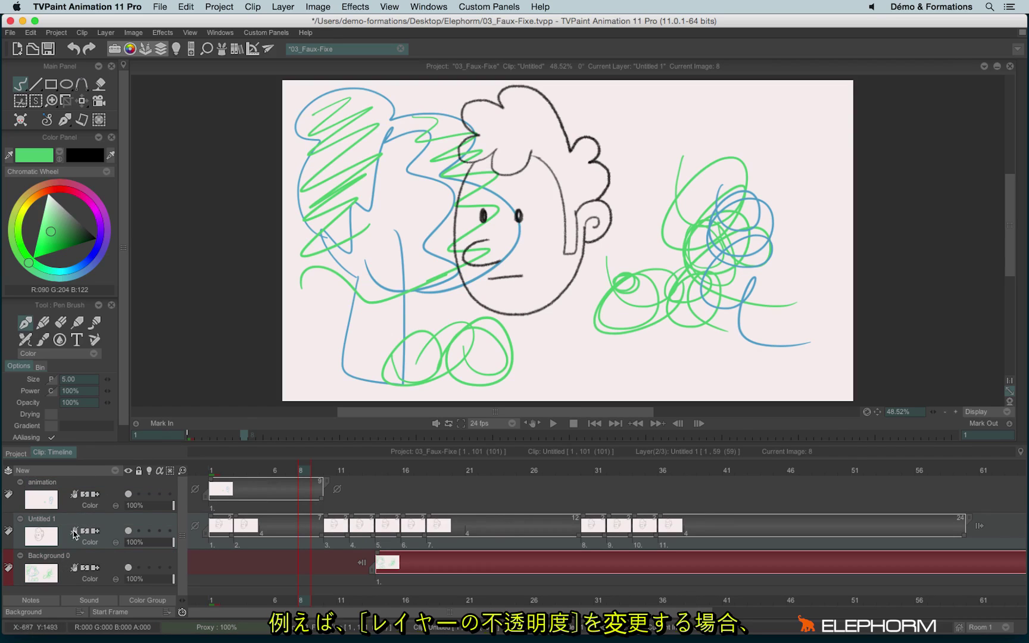
# Step: Select all three layers, lower their opacity together to 33%, and restore it to 100%
pyautogui.click(55, 560)
pyautogui.keyDown('shift'); pyautogui.click(63, 488); pyautogui.keyUp('shift')
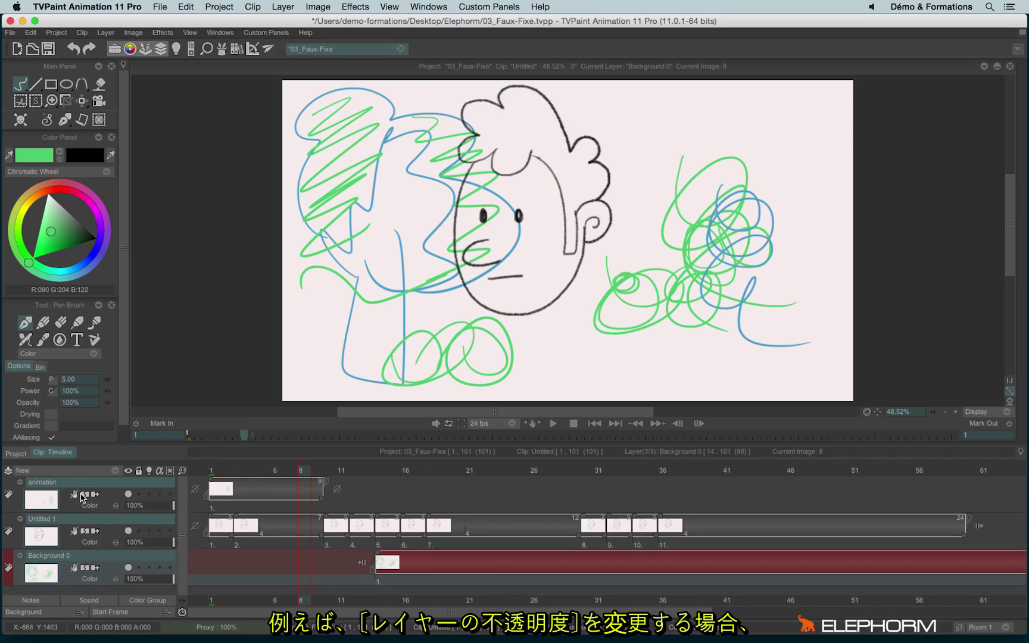
pyautogui.click(141, 507)
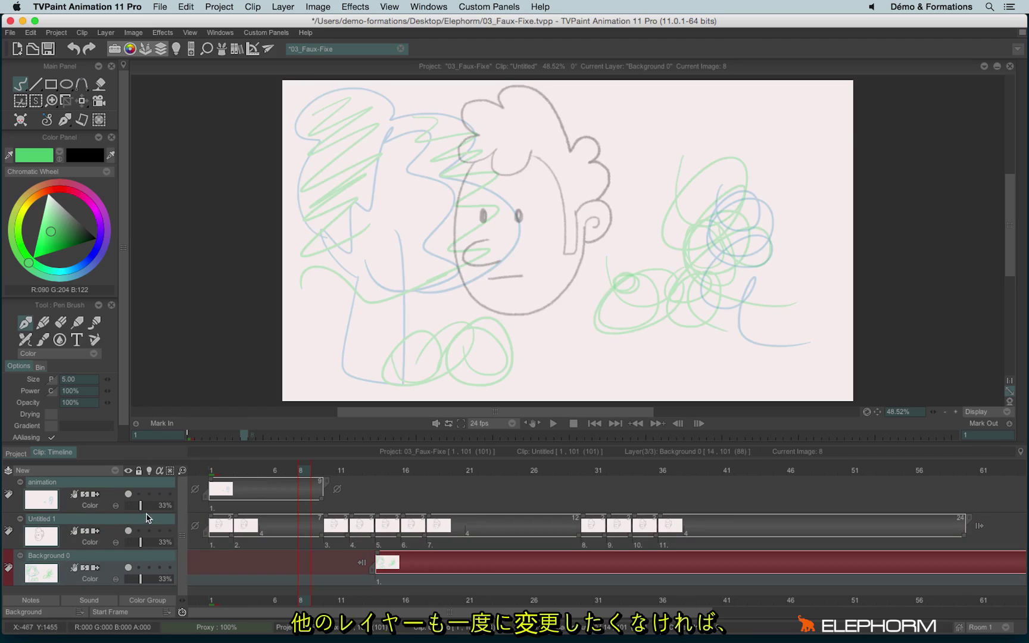
pyautogui.moveTo(150, 506); pyautogui.dragTo(187, 506)
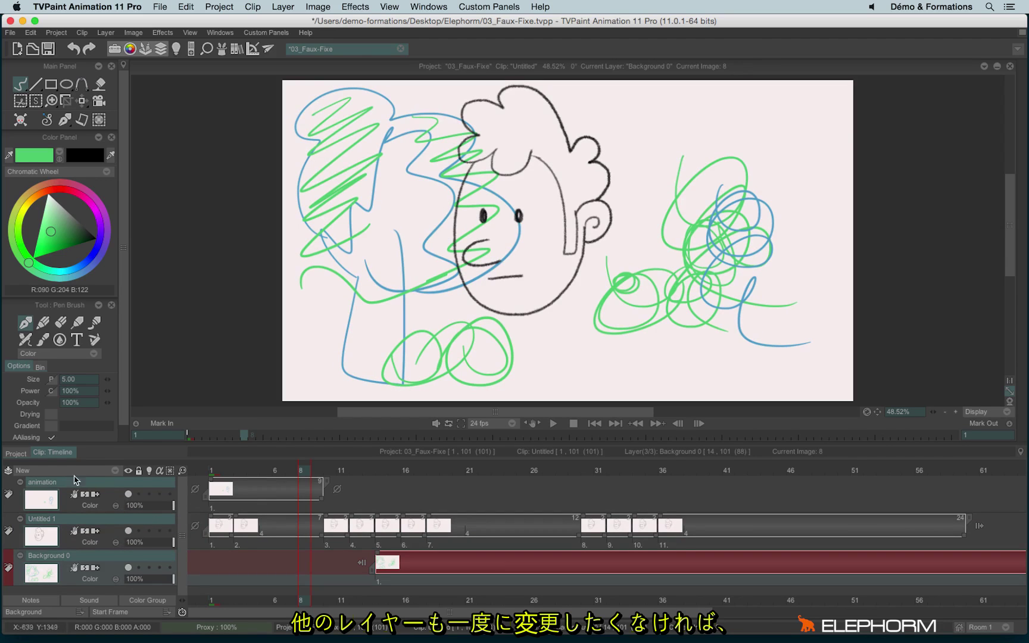
# Step: Select only the Untitled 1 layer, lower its opacity to 54%, and restore it to 100%
pyautogui.click(63, 514)
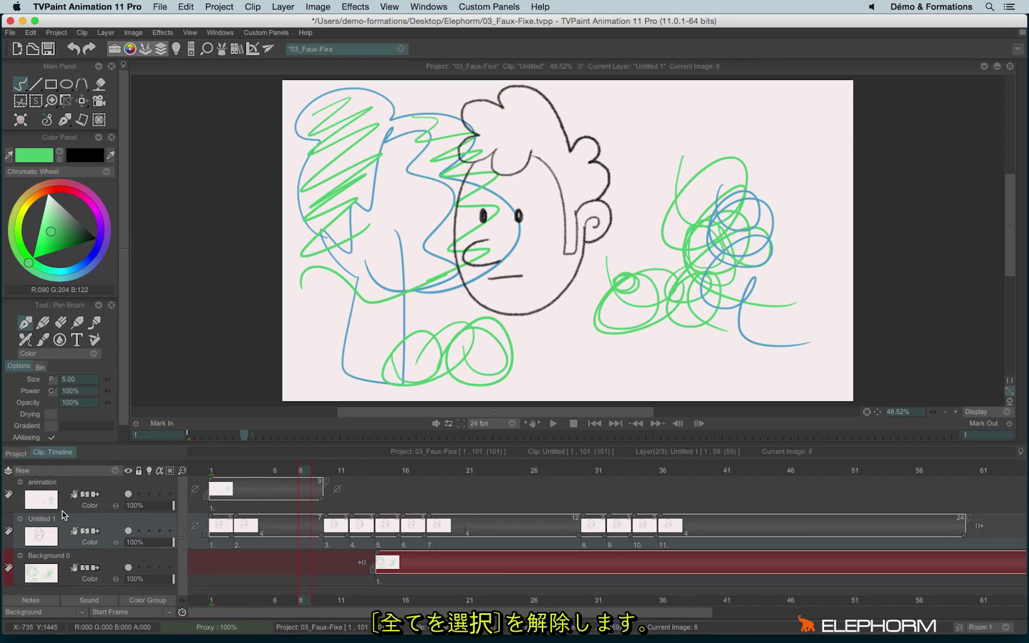
pyautogui.moveTo(153, 542)
pyautogui.mouseDown()
pyautogui.moveTo(140, 543)
pyautogui.moveTo(162, 543)
pyautogui.moveTo(154, 552)
pyautogui.moveTo(146, 547)
pyautogui.mouseUp()
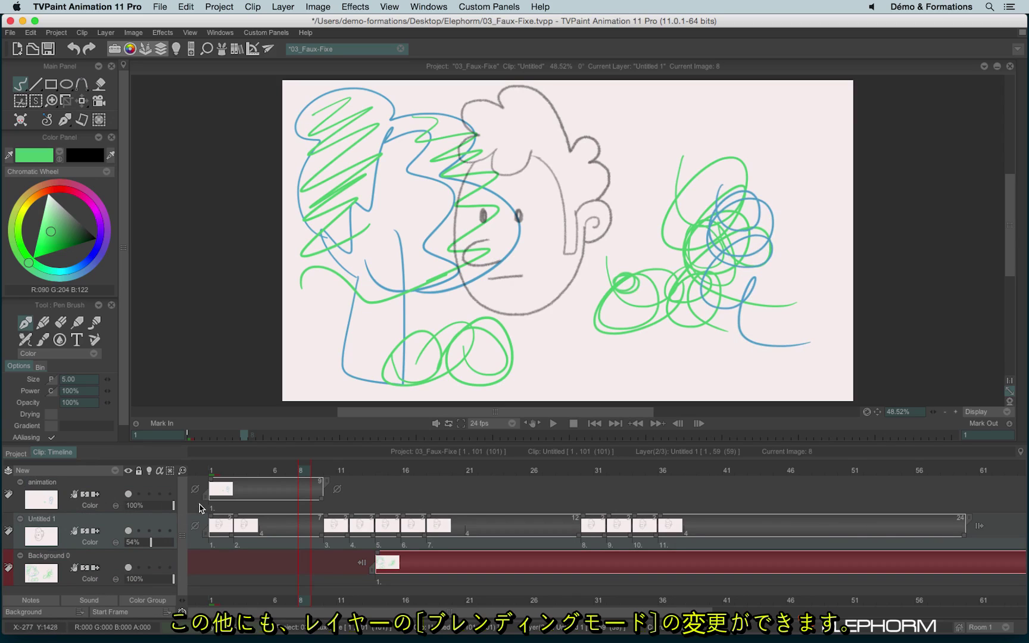
pyautogui.moveTo(152, 542); pyautogui.dragTo(176, 543)
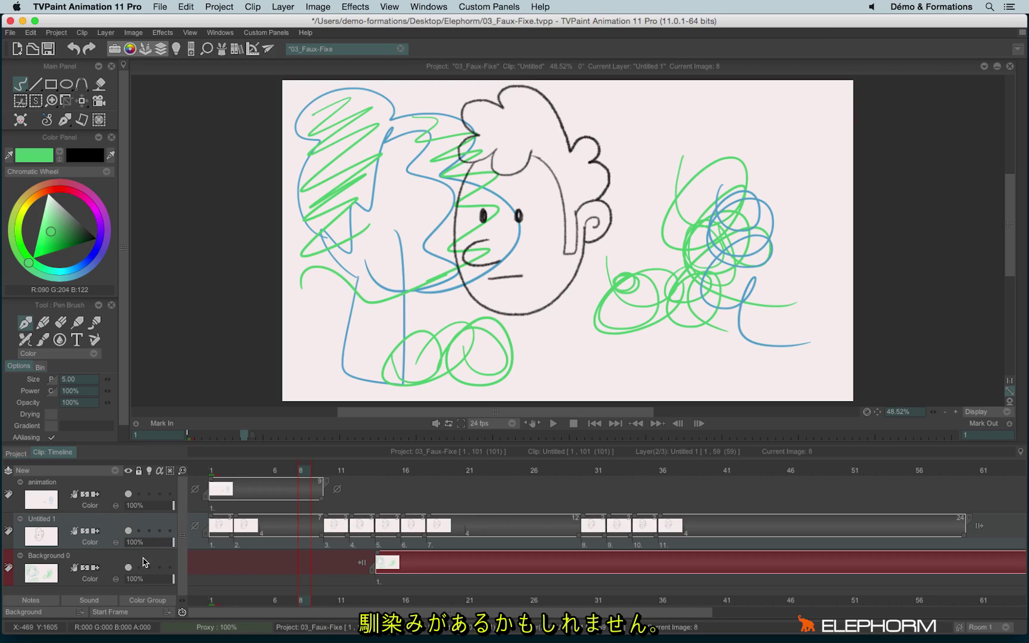
pyautogui.click(90, 543)
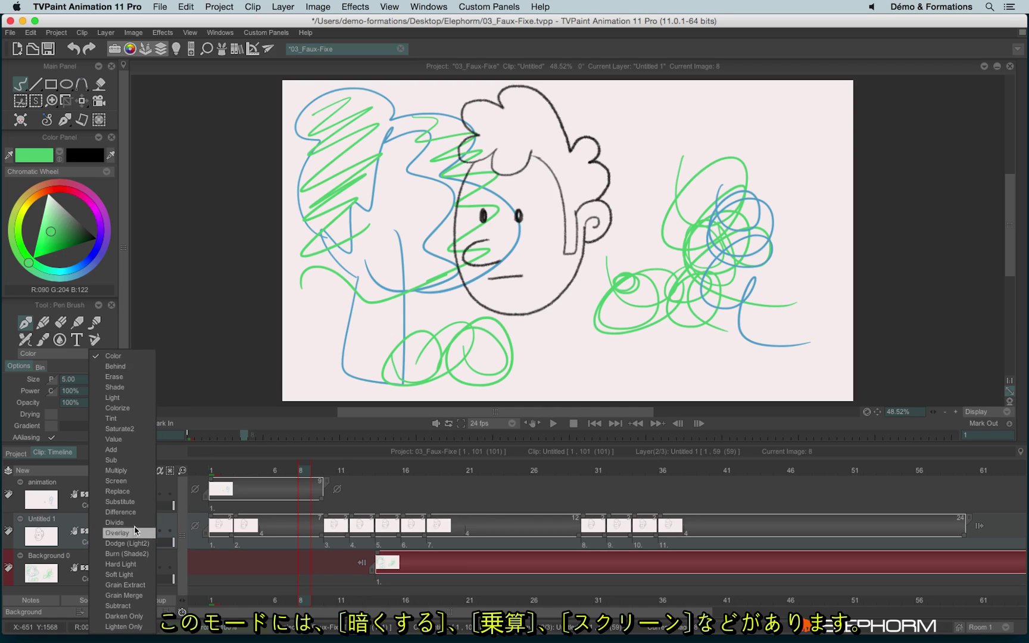
pyautogui.click(75, 547)
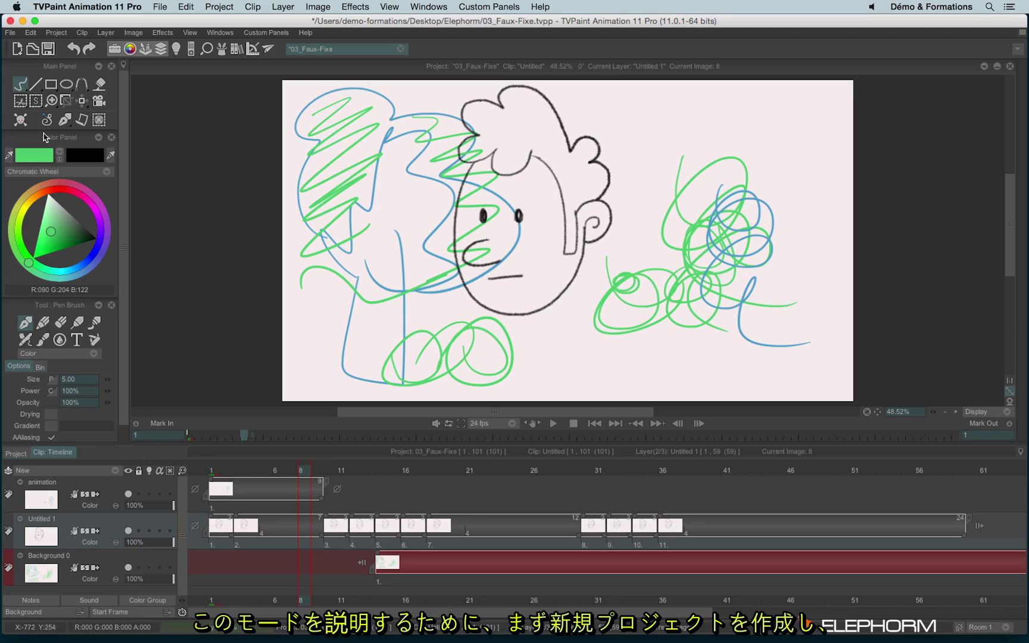
# Step: Create a new 1280 by 720 project at 24 fps and draw a large filled green rectangle in the canvas centre
pyautogui.click(16, 50)
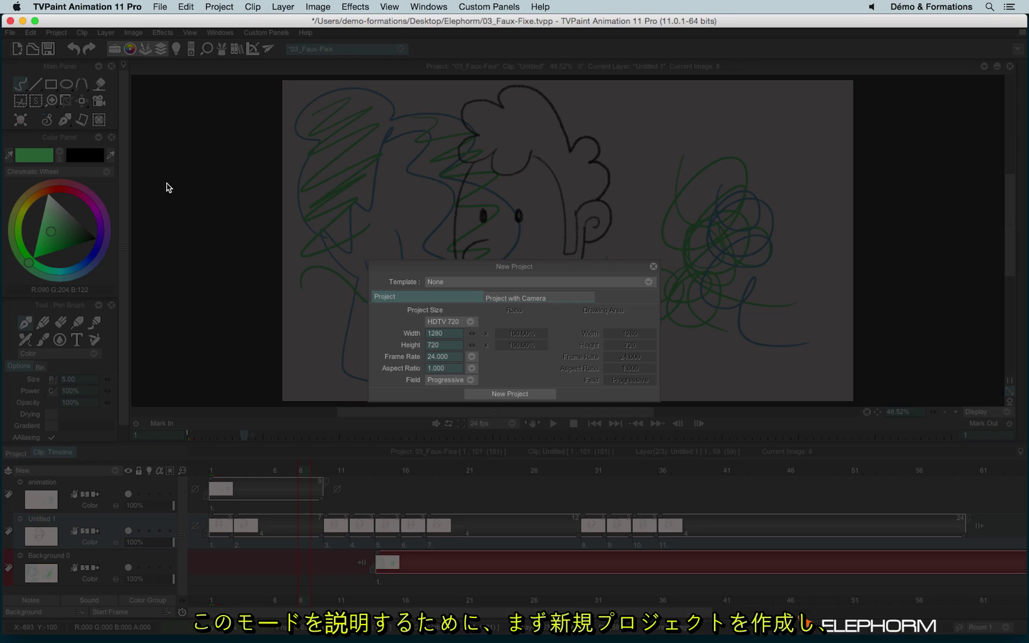
pyautogui.click(491, 394)
pyautogui.rightClick(52, 85)
pyautogui.click(80, 101)
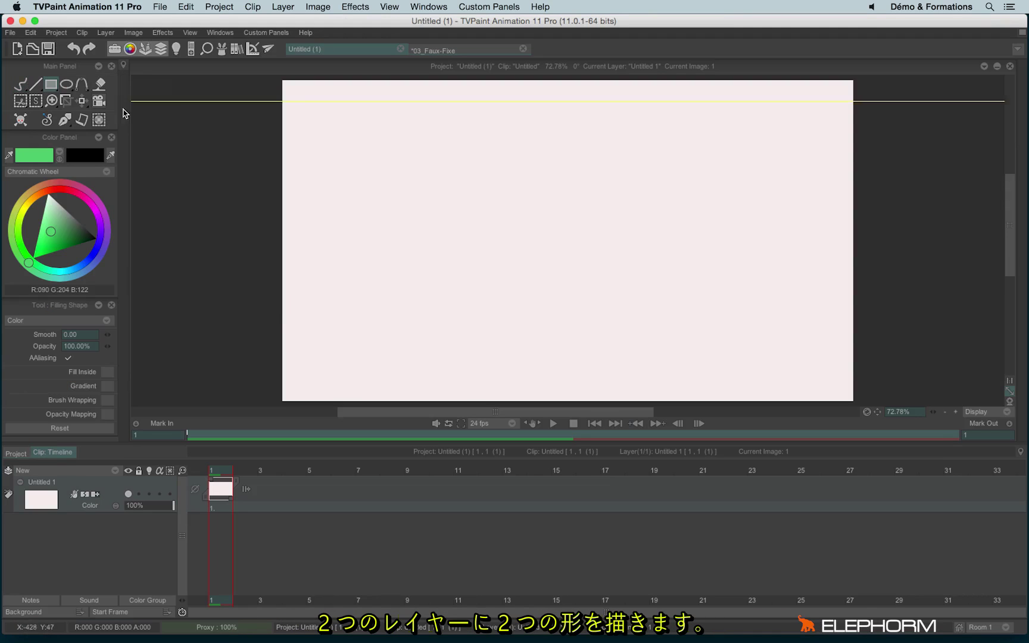
pyautogui.moveTo(369, 135); pyautogui.dragTo(732, 335)
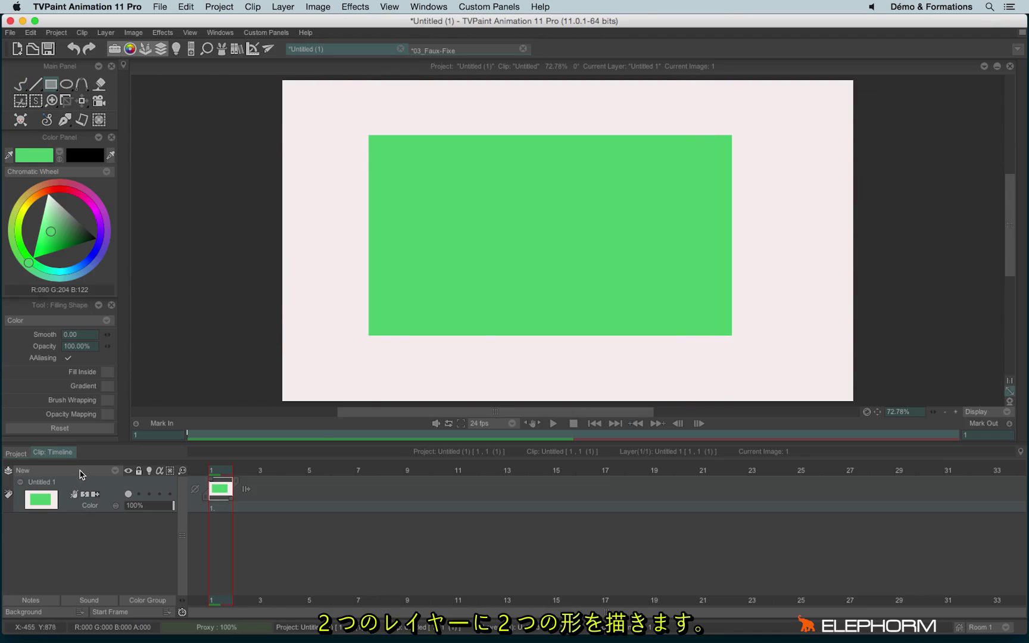
# Step: Add an animation layer above and draw a wide filled magenta band across the middle of the green rectangle
pyautogui.click(82, 471)
pyautogui.click(83, 194)
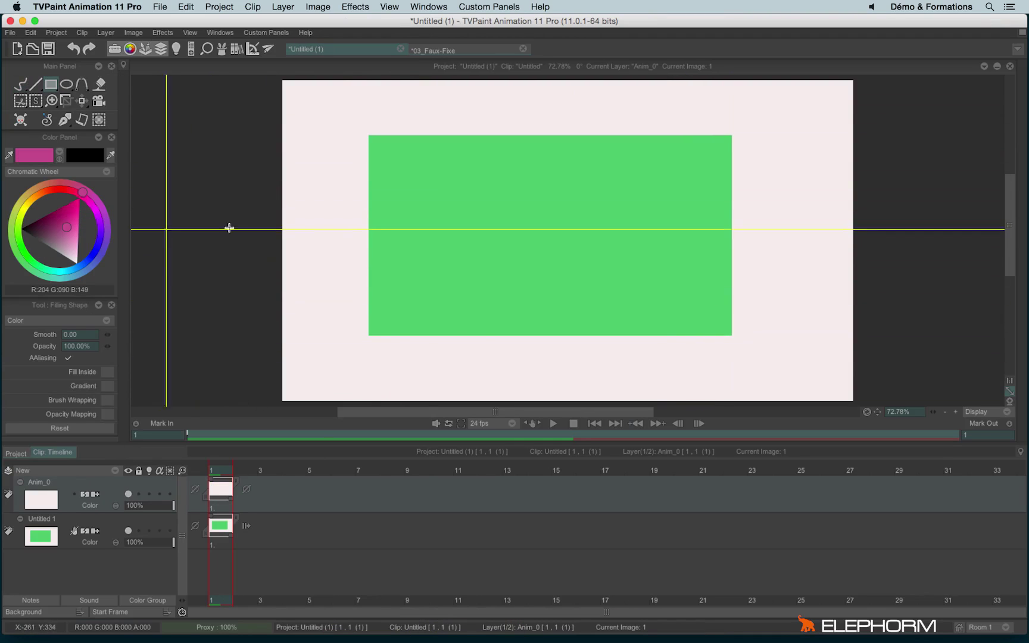
pyautogui.moveTo(362, 228); pyautogui.dragTo(798, 277)
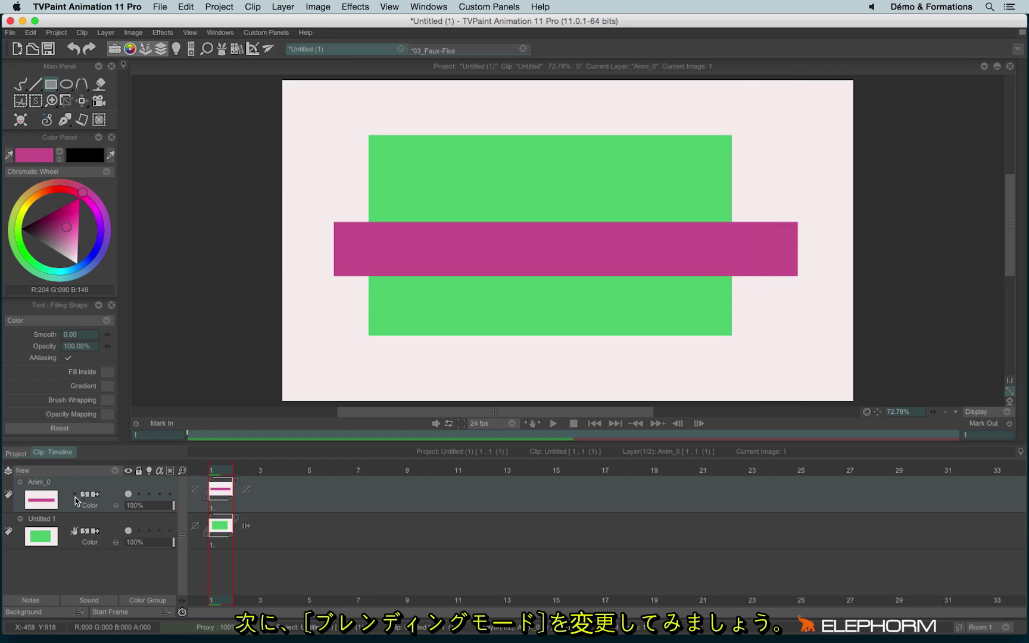
# Step: Cycle the magenta band's layer through the blending modes, including Tint, and return it to Color
pyautogui.click(90, 506)
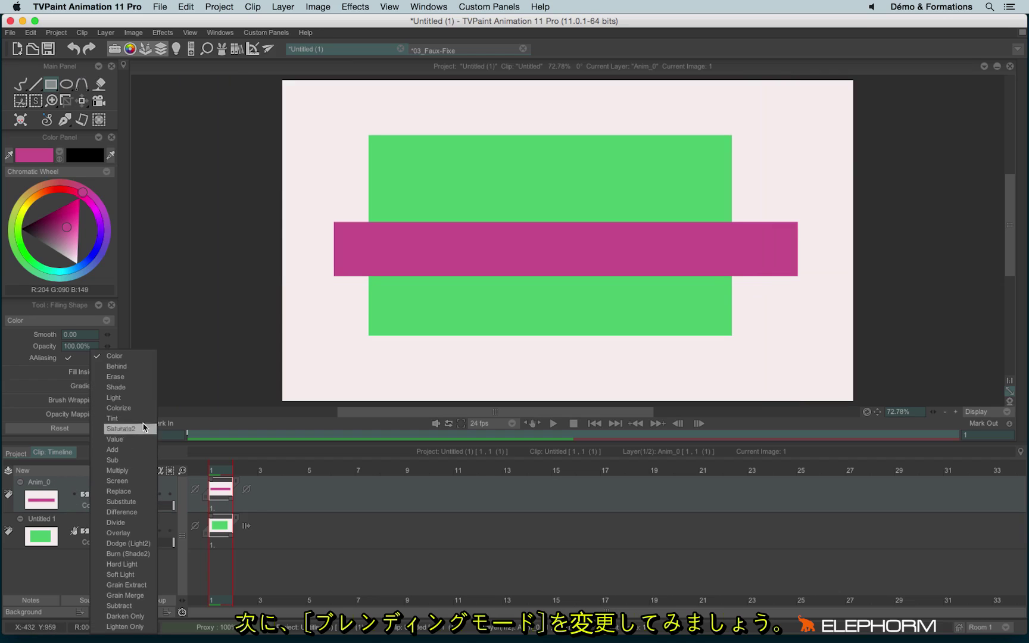
pyautogui.click(143, 373)
pyautogui.scroll(-2, 117, 511)
pyautogui.click(116, 508)
pyautogui.click(117, 508)
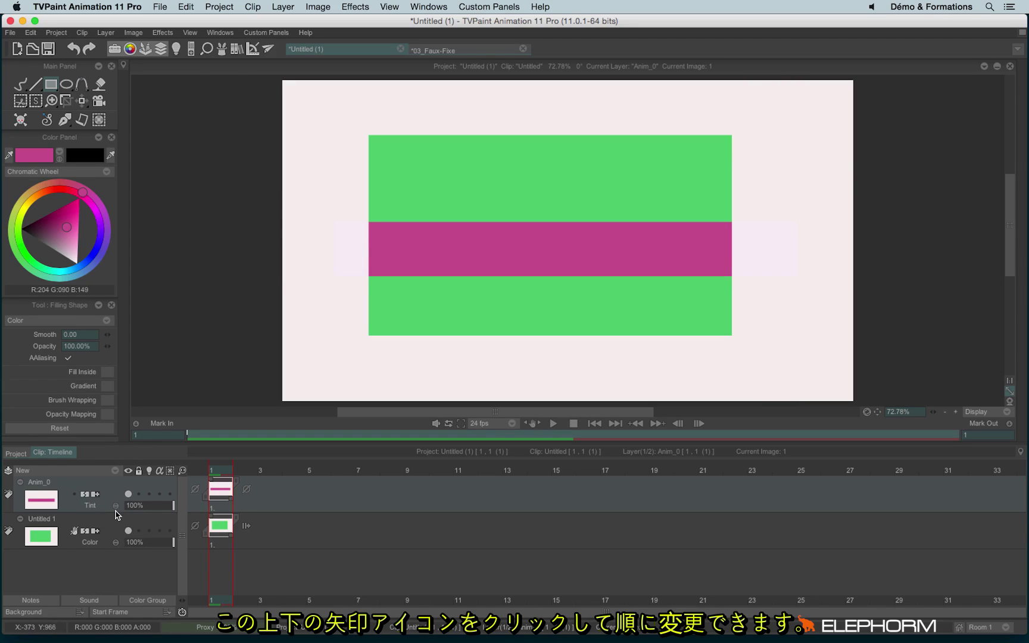
pyautogui.click(115, 510)
pyautogui.click(116, 510)
pyautogui.click(117, 510)
pyautogui.click(118, 510)
pyautogui.click(116, 510)
pyautogui.click(117, 510)
pyautogui.click(117, 510)
pyautogui.click(117, 509)
pyautogui.click(117, 511)
pyautogui.click(117, 511)
pyautogui.click(117, 510)
pyautogui.click(117, 510)
pyautogui.click(117, 509)
pyautogui.click(116, 510)
pyautogui.click(117, 511)
pyautogui.click(117, 511)
pyautogui.click(117, 510)
pyautogui.click(116, 510)
pyautogui.click(117, 510)
pyautogui.click(116, 510)
pyautogui.click(118, 510)
pyautogui.click(117, 509)
pyautogui.click(116, 504)
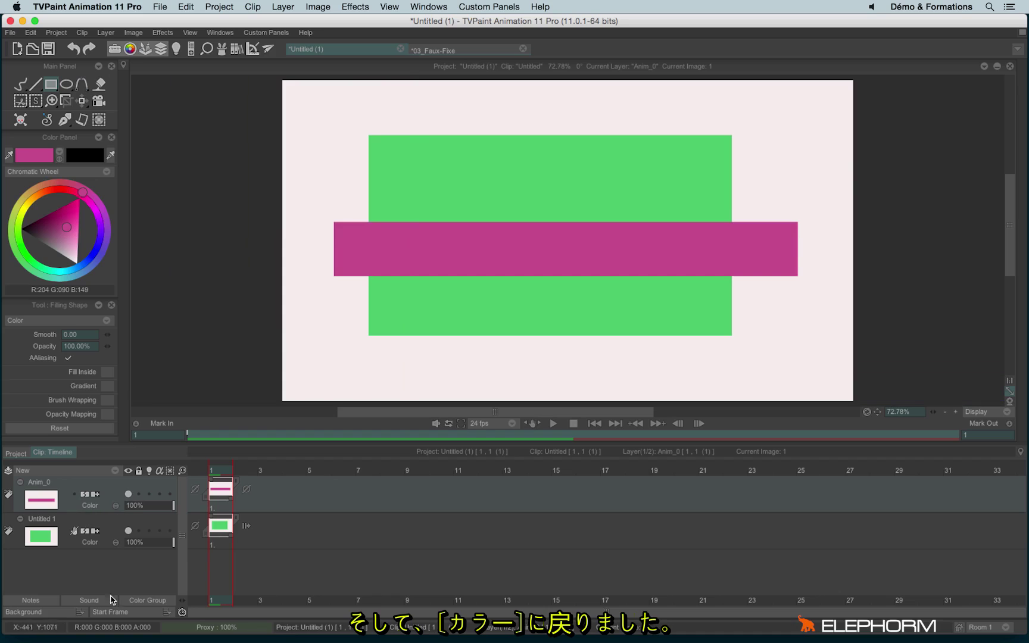
# Step: Switch back to the 03_Faux-Fixe project and add a layer that duplicates the structure of Untitled 1
pyautogui.click(432, 49)
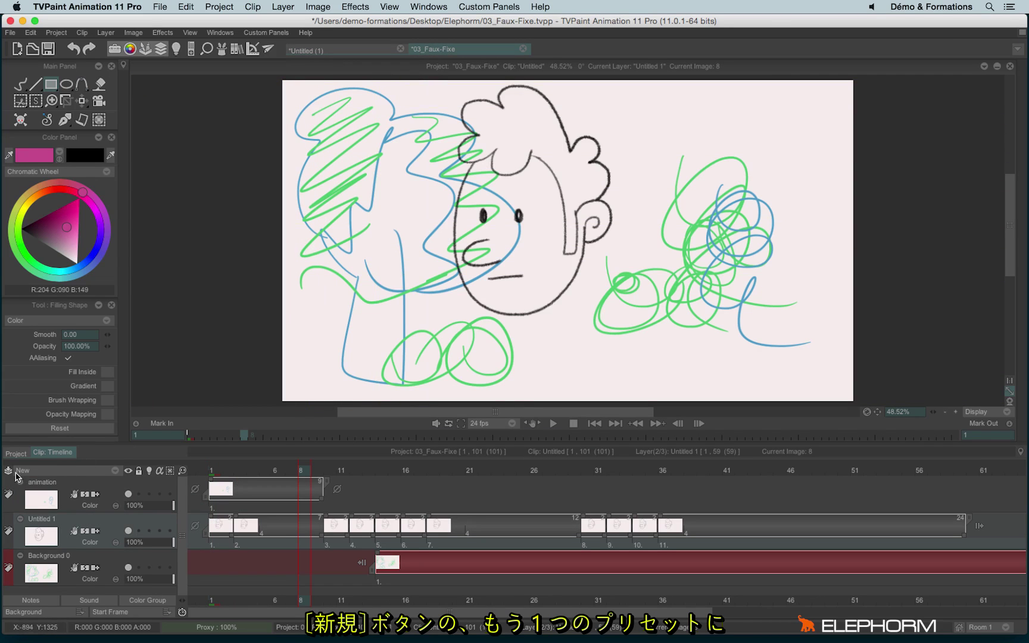
pyautogui.click(42, 472)
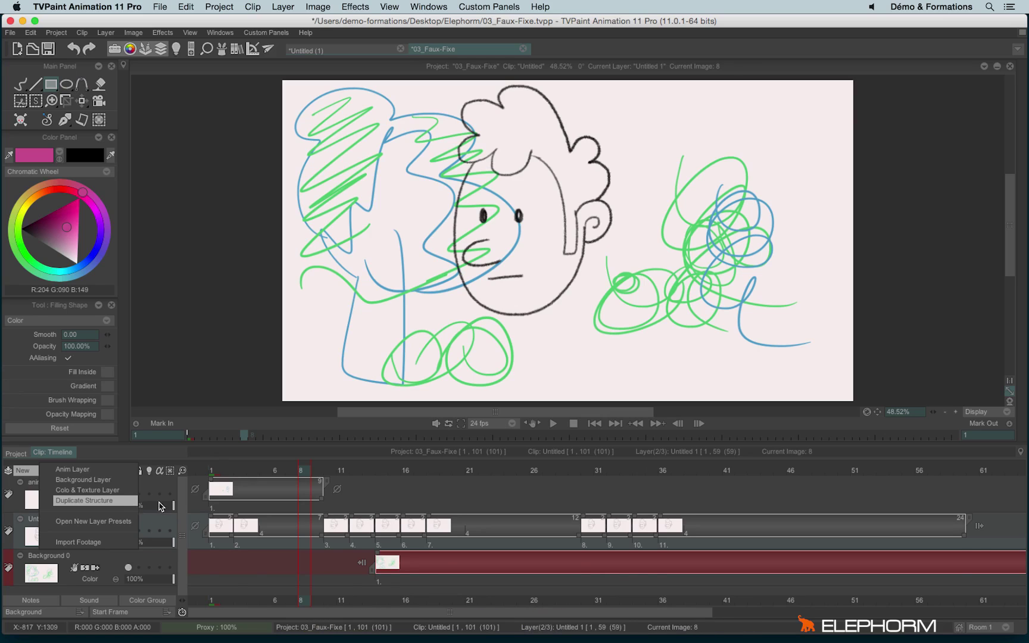
pyautogui.click(135, 505)
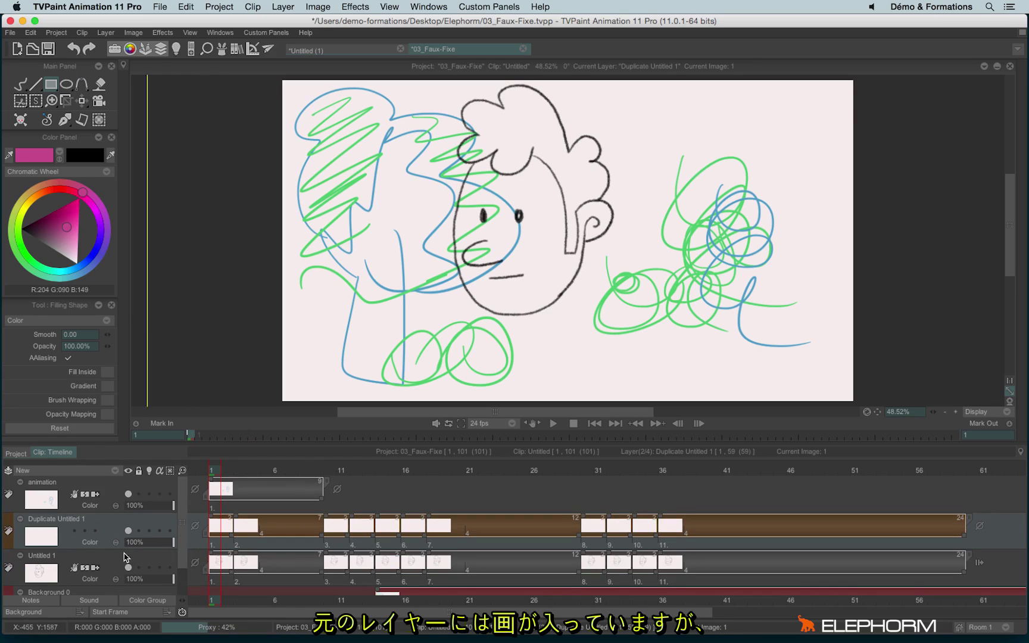
# Step: Compare the instances of Untitled 1 with the duplicated-structure layer and move through the timeline to frame 14
pyautogui.click(56, 563)
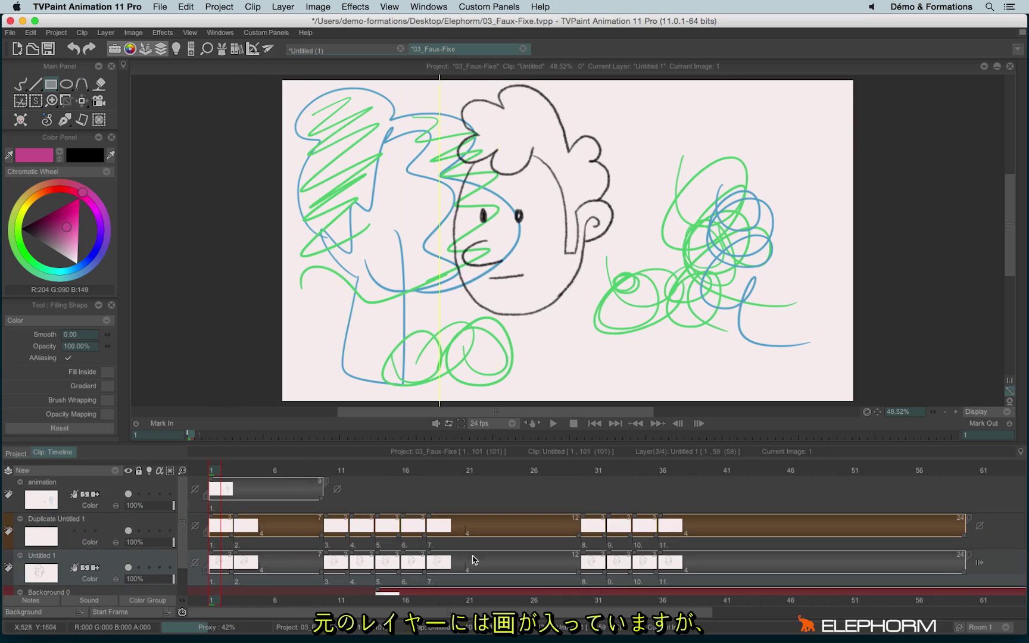
pyautogui.click(58, 529)
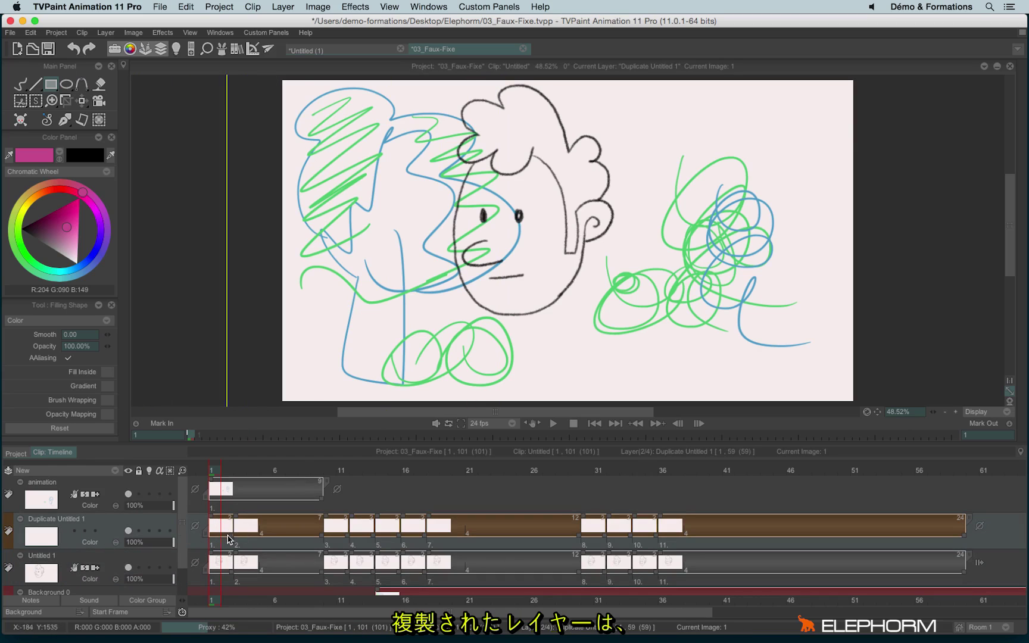
pyautogui.click(329, 470)
pyautogui.click(367, 472)
pyautogui.click(386, 472)
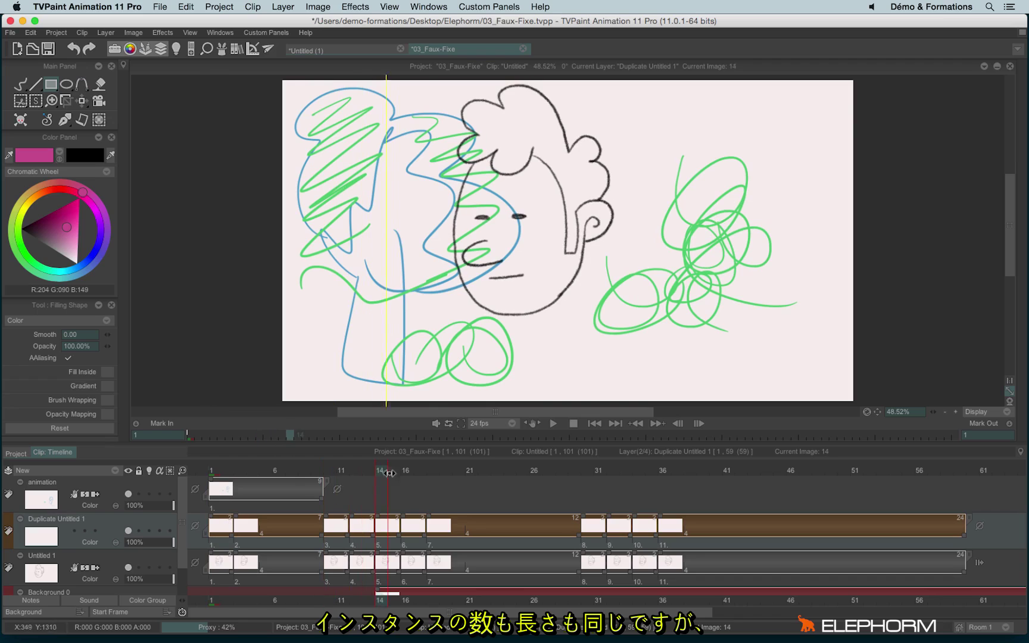
# Step: Go to frame 18 and move the Duplicate Untitled 1 layer below Untitled 1 in the layer stack
pyautogui.click(411, 471)
pyautogui.moveTo(432, 473); pyautogui.dragTo(431, 472)
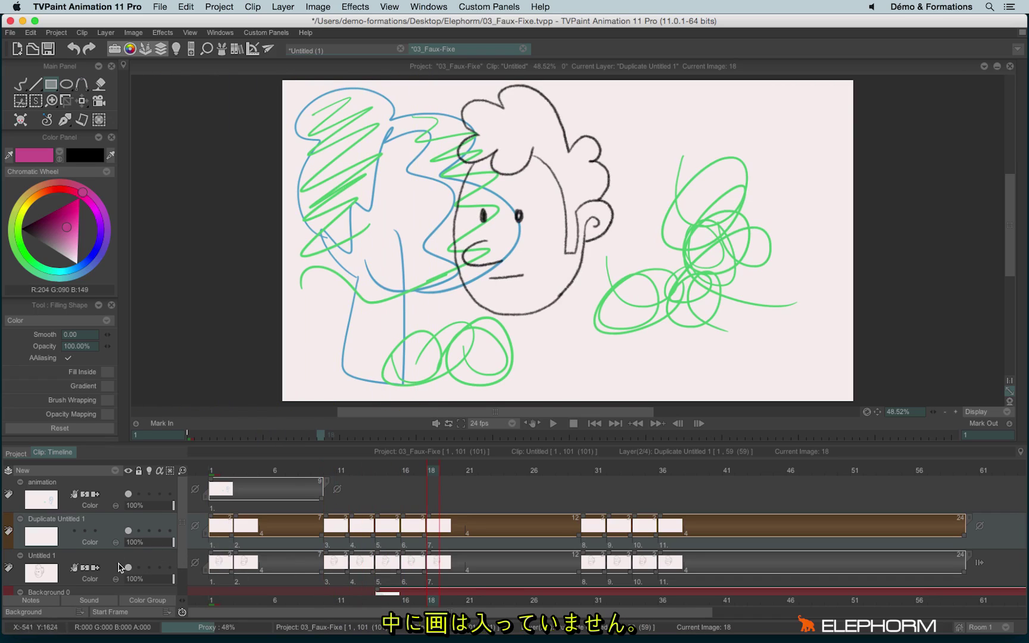
pyautogui.click(109, 524)
pyautogui.moveTo(182, 532); pyautogui.dragTo(176, 501)
pyautogui.click(76, 526)
pyautogui.click(70, 562)
pyautogui.moveTo(182, 556)
pyautogui.mouseDown()
pyautogui.moveTo(182, 530)
pyautogui.moveTo(182, 578)
pyautogui.mouseUp()
pyautogui.click(70, 535)
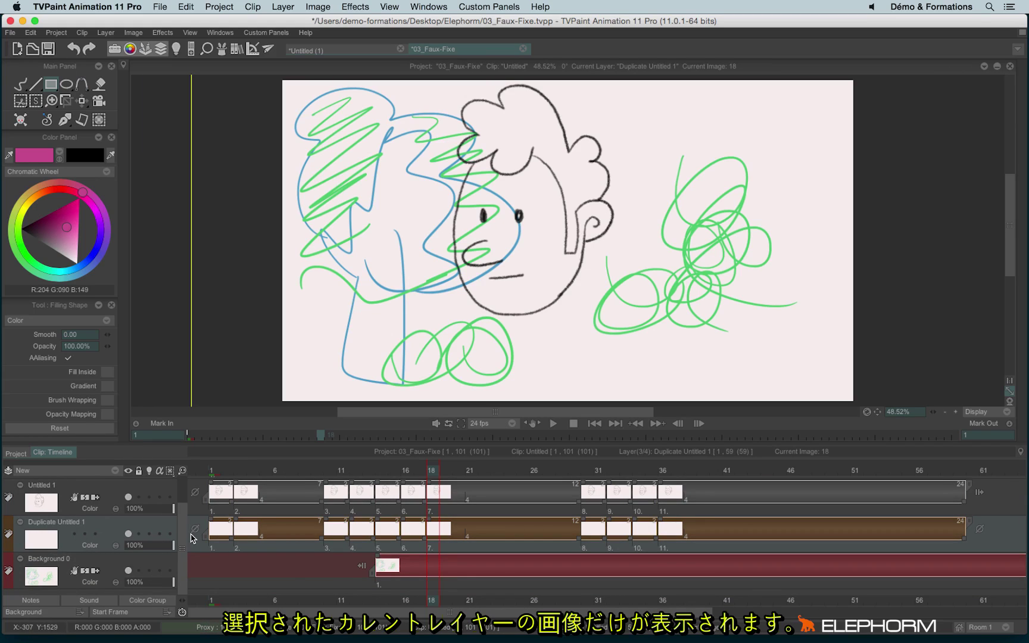
# Step: Display only the current layer and step up and down through the layers at frame 18
pyautogui.press('d')
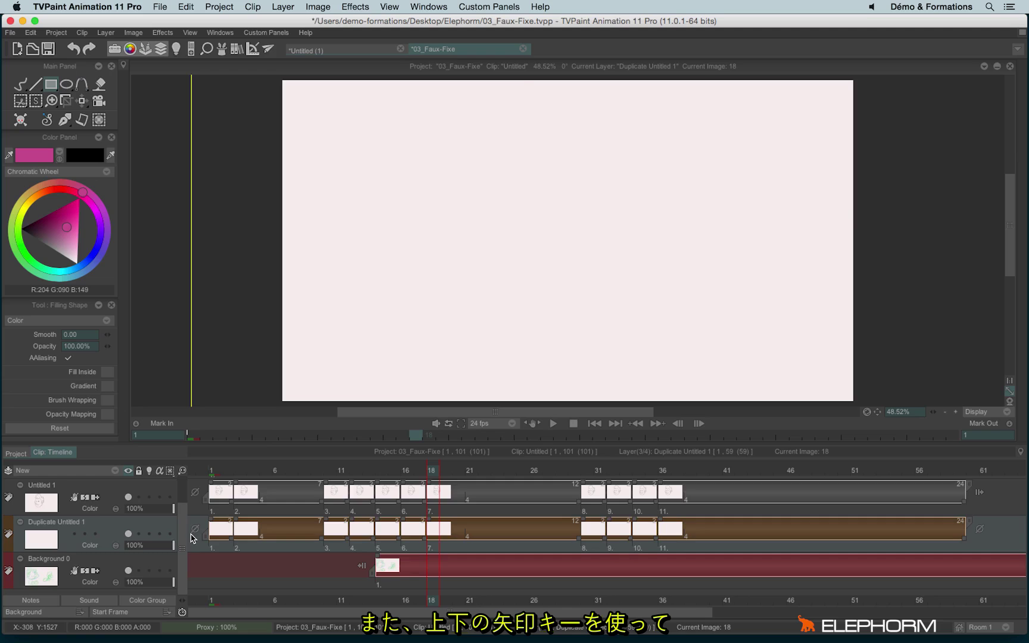
pyautogui.press('Up')
pyautogui.press('Up')
pyautogui.press('Down')
pyautogui.press('Down')
pyautogui.press('Down')
pyautogui.press('Up')
pyautogui.press('Up')
pyautogui.press('Down')
pyautogui.press('Down')
pyautogui.press('Up')
pyautogui.press('Up')
pyautogui.press('Up')
# Step: Go back to frame 5 and step through the isolated layers again, finishing on the animation layer
pyautogui.press('Left')
pyautogui.press('Left')
pyautogui.press('Left')
pyautogui.press('Left')
pyautogui.press('Left')
pyautogui.press('Left')
pyautogui.press('Left')
pyautogui.press('Left')
pyautogui.press('Left')
pyautogui.press('Left')
pyautogui.press('Left')
pyautogui.press('Left')
pyautogui.press('Left')
pyautogui.press('Down')
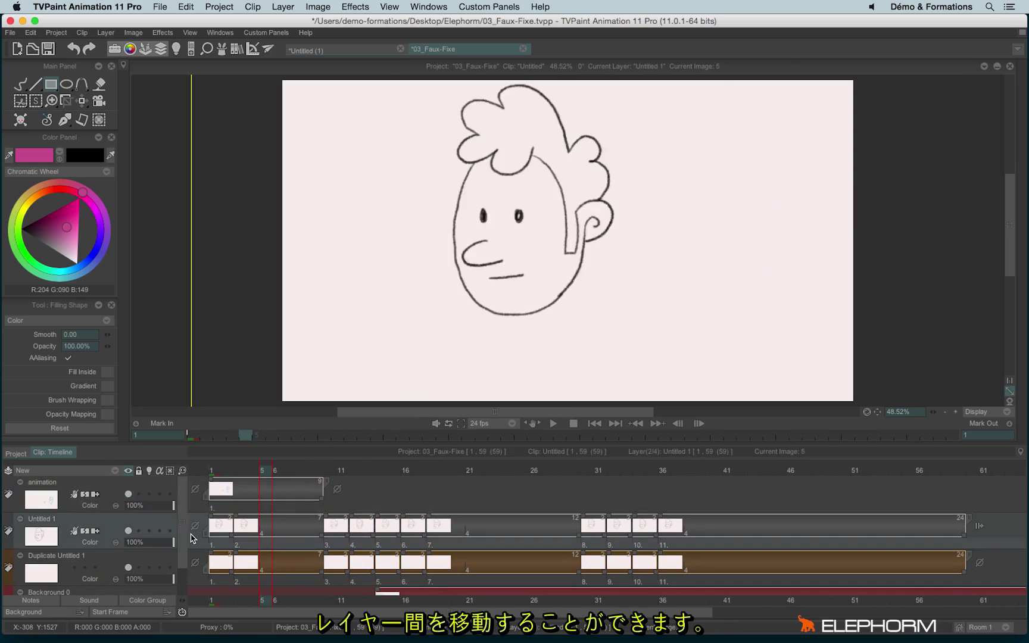
pyautogui.press('Down')
pyautogui.press('Down')
pyautogui.press('Up')
pyautogui.press('Up')
pyautogui.press('Up')
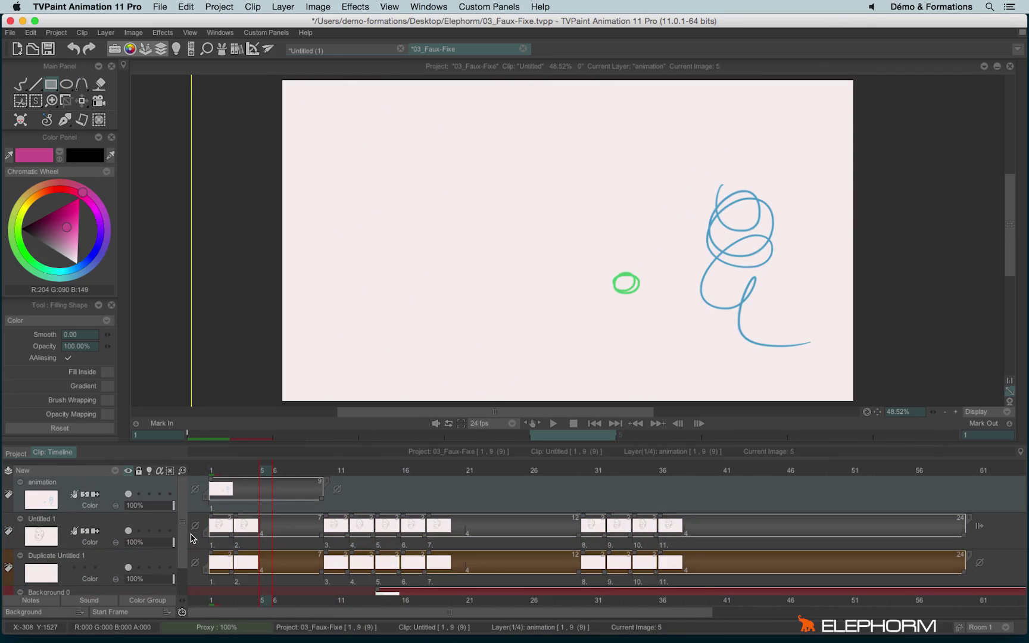
# Step: Shake the current layer's drawing to identify it among all layers, and move down to the Background 0 layer
pyautogui.press('a')
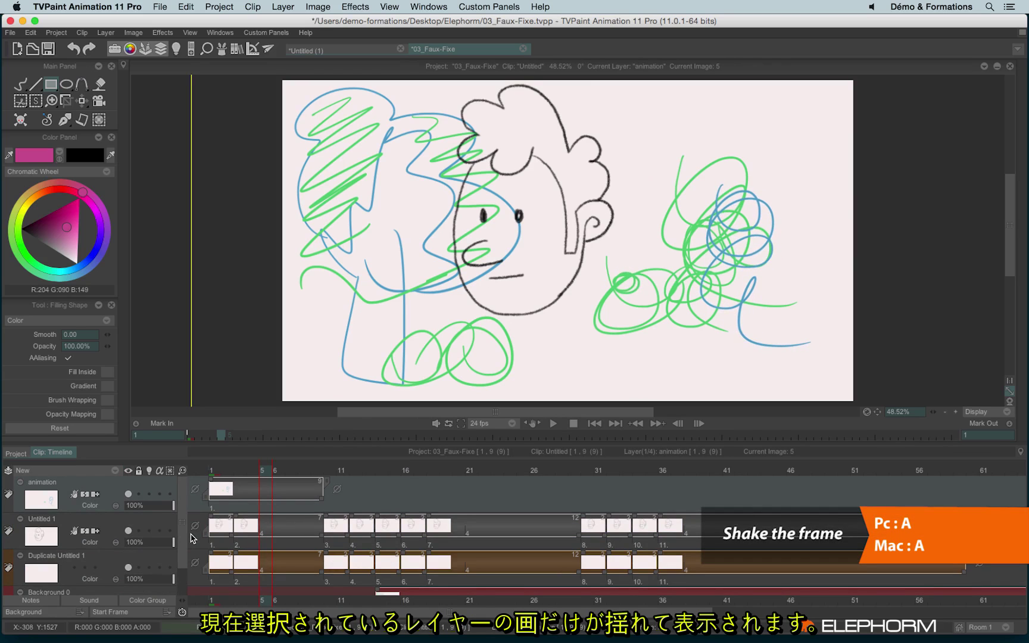
pyautogui.click(191, 538)
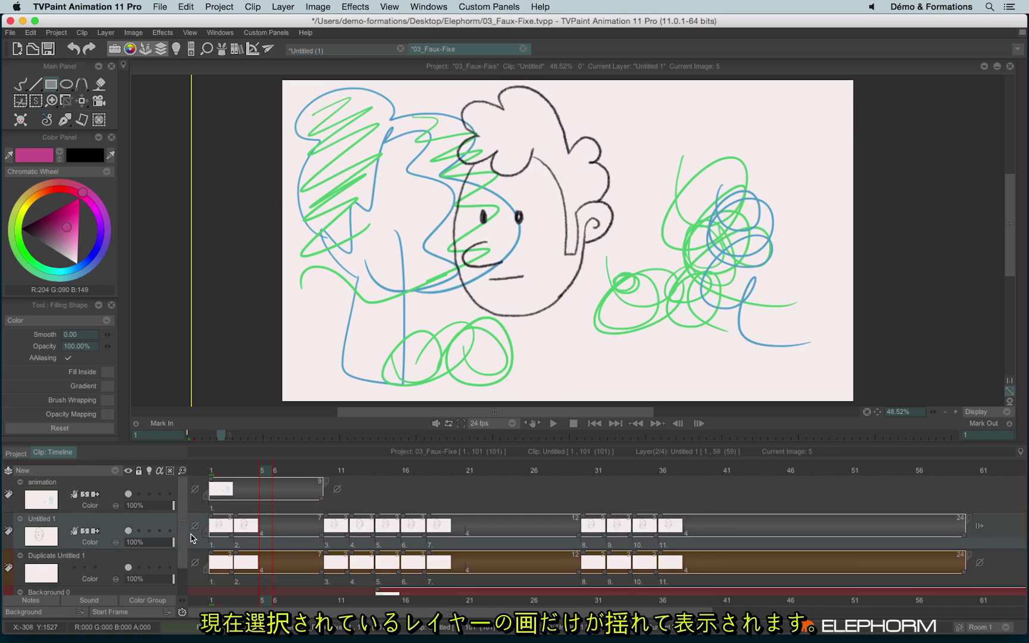
pyautogui.press('Down')
pyautogui.press('Down')
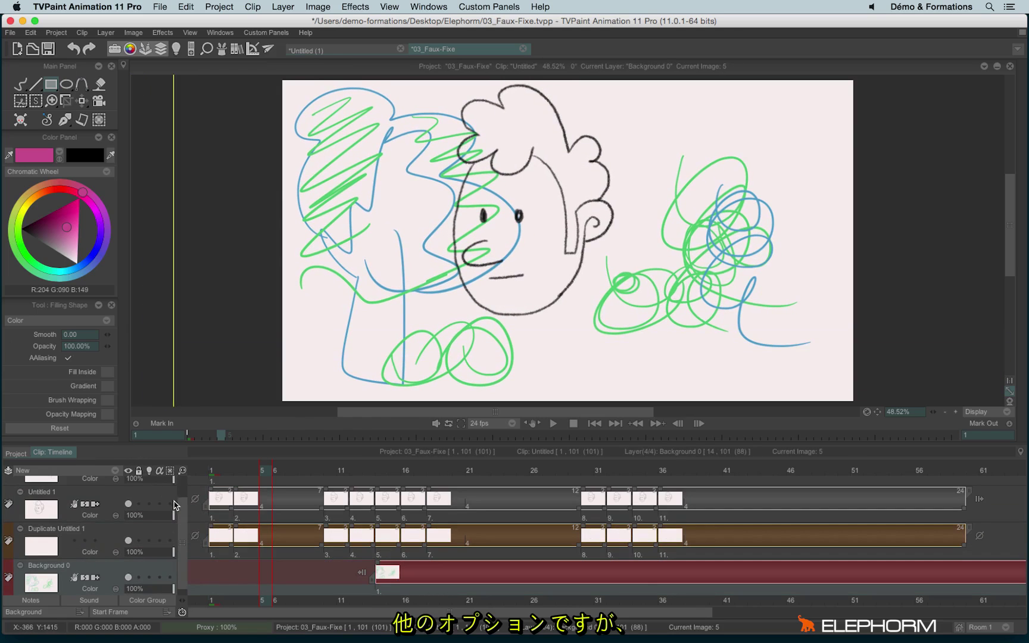
# Step: Toggle the visibility of the Background 0 layer off and back on
pyautogui.moveTo(180, 508); pyautogui.dragTo(182, 456)
pyautogui.click(140, 495)
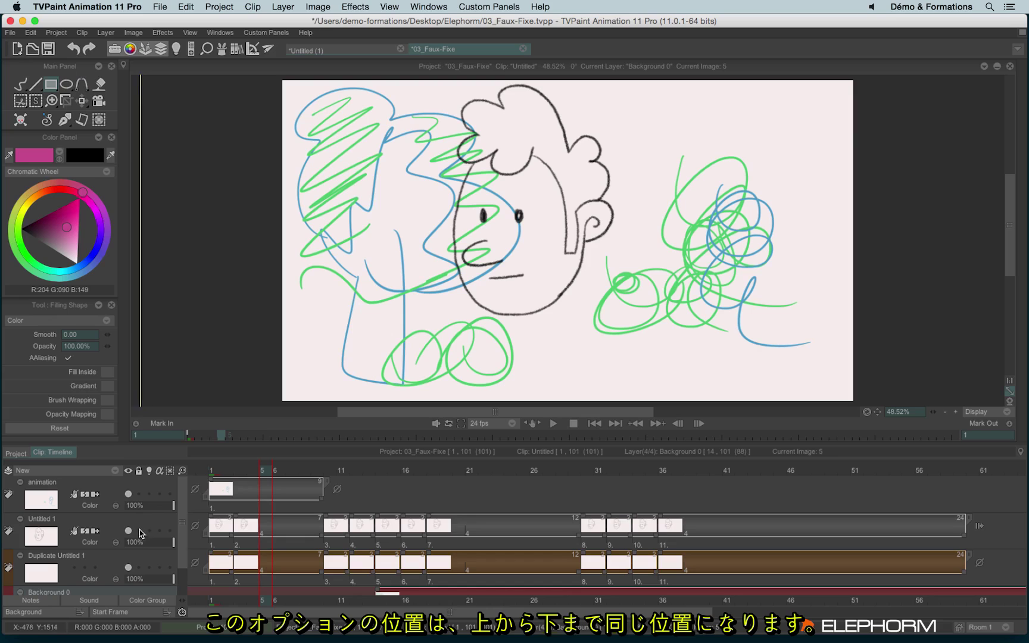
pyautogui.moveTo(177, 527); pyautogui.dragTo(176, 547)
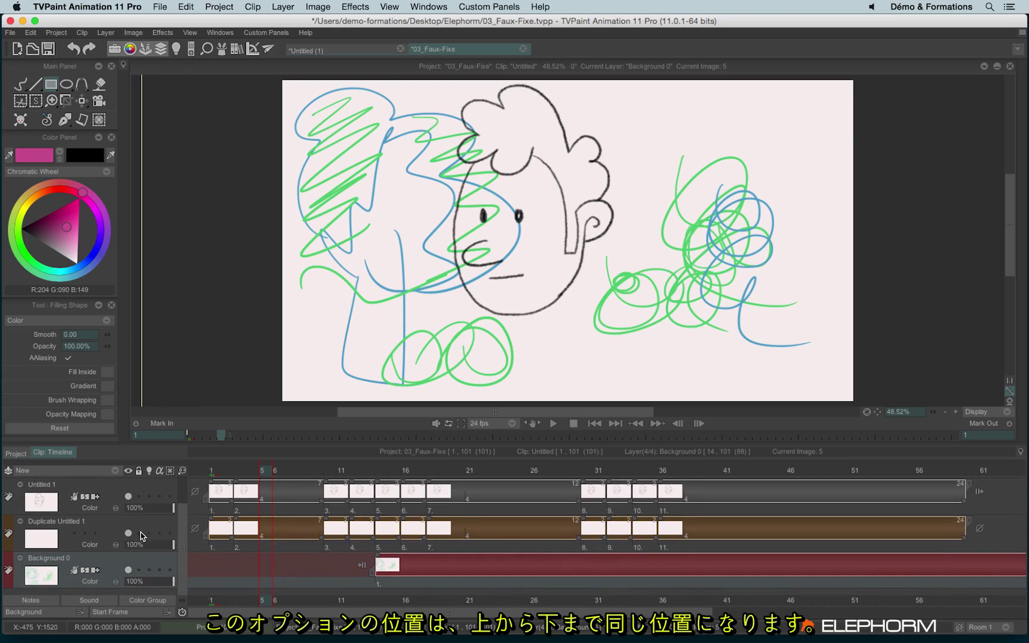
pyautogui.click(129, 571)
pyautogui.click(129, 571)
pyautogui.click(130, 573)
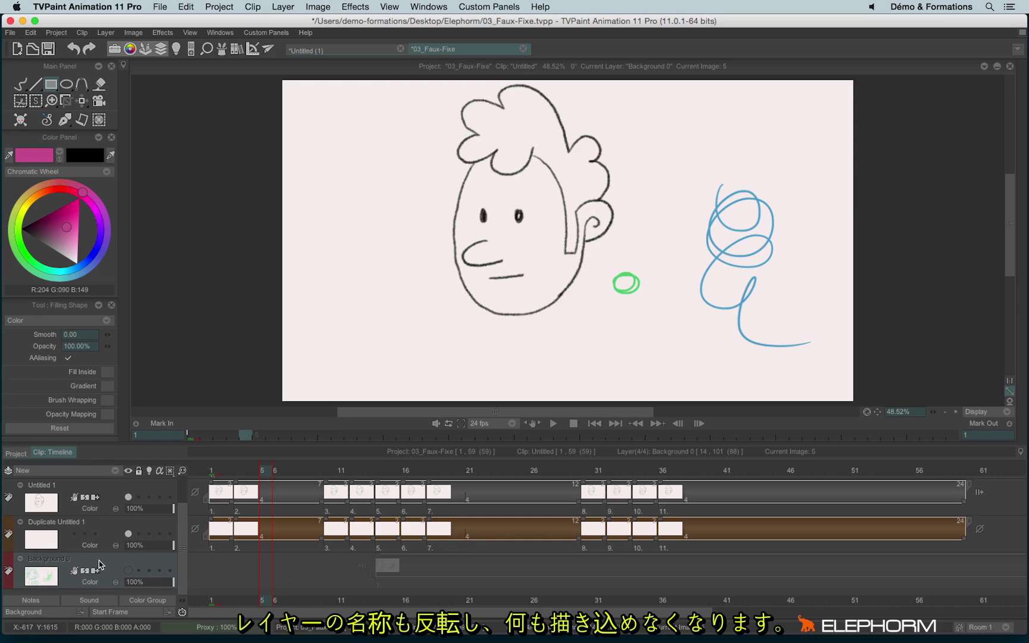
pyautogui.click(129, 571)
# Step: Hide the Duplicate Untitled 1 layer and show it again
pyautogui.click(128, 534)
pyautogui.click(128, 534)
pyautogui.click(128, 534)
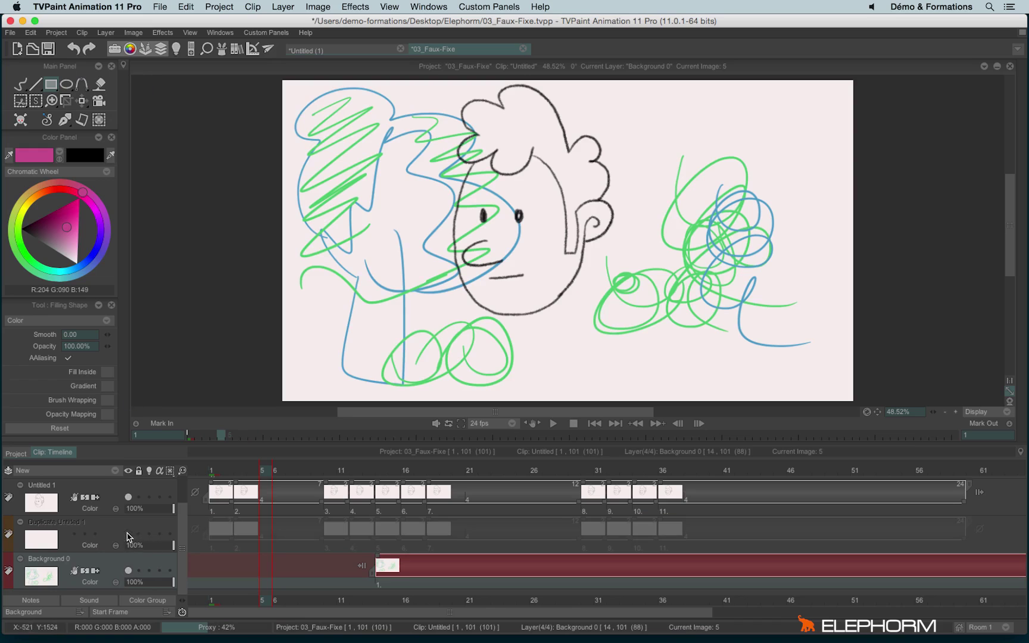
pyautogui.click(128, 534)
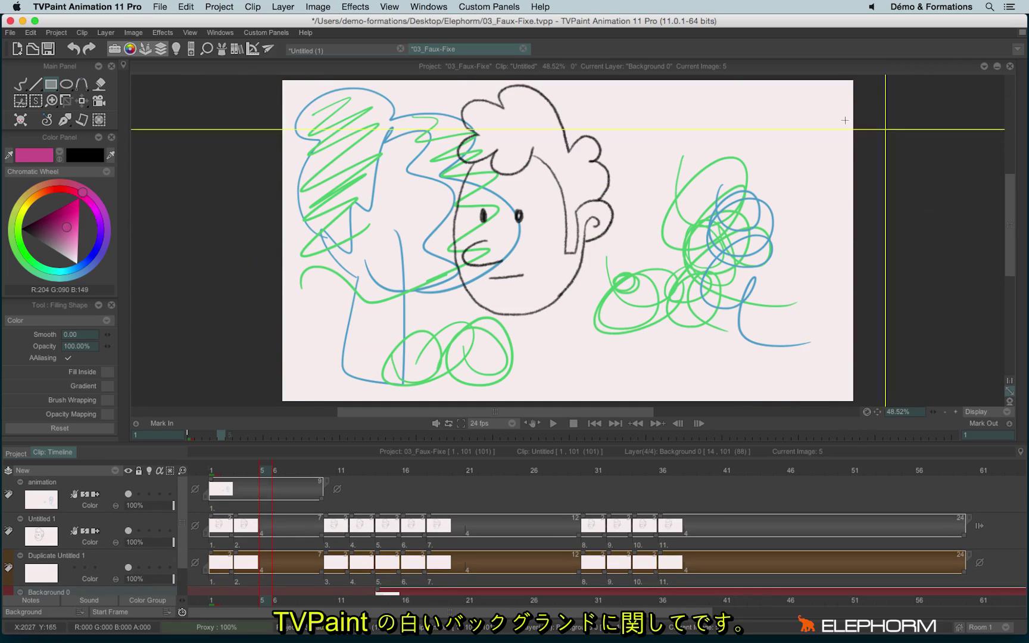
# Step: Activate the freehand drawing tool and try the Color and Check background modes, ending on None
pyautogui.click(25, 86)
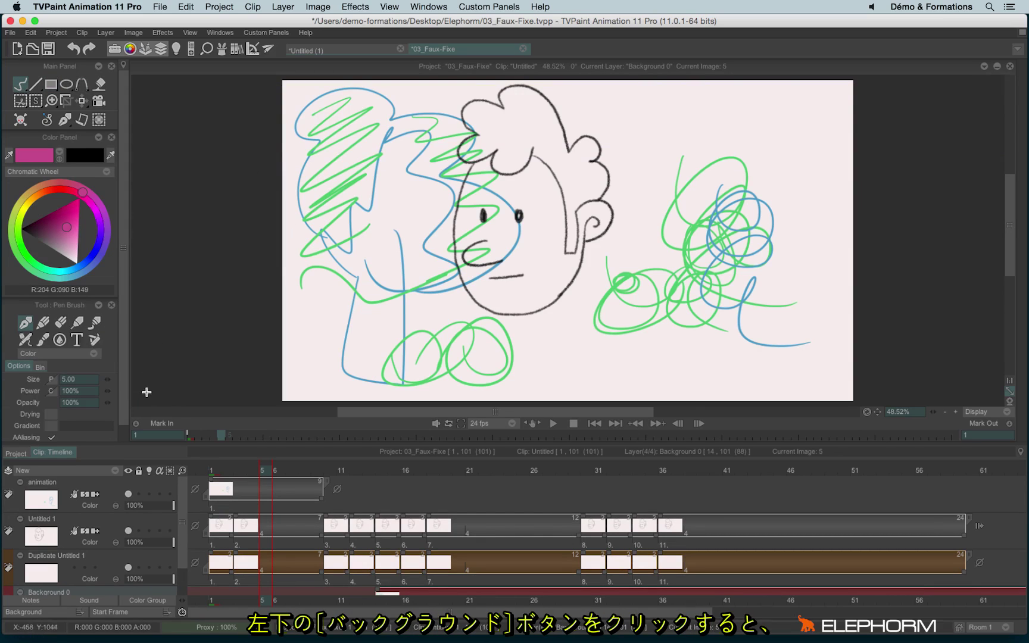
pyautogui.click(35, 613)
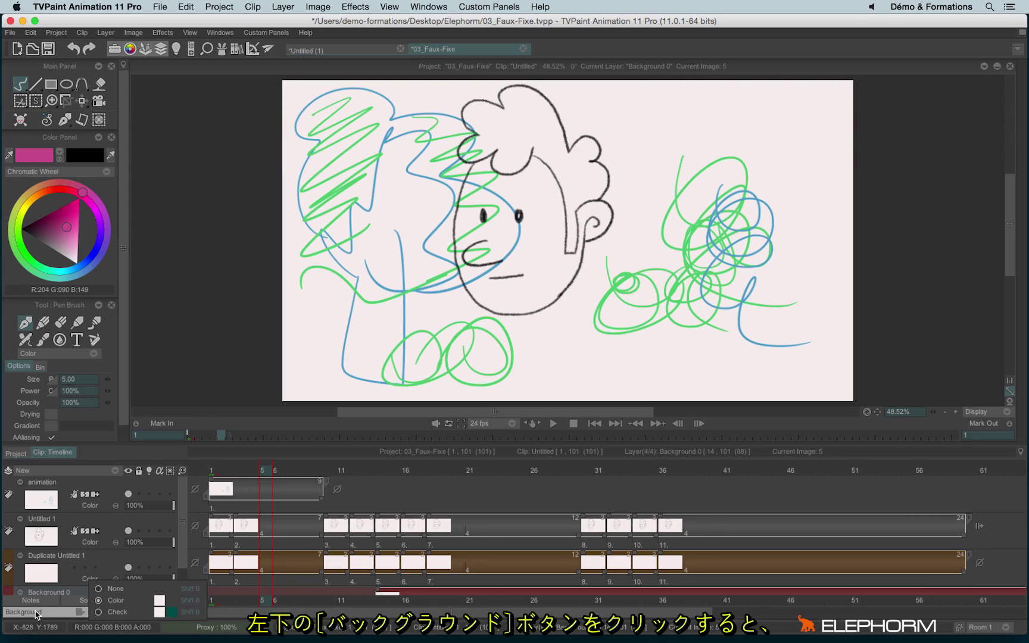
pyautogui.click(98, 589)
pyautogui.click(99, 601)
pyautogui.click(98, 612)
pyautogui.click(98, 611)
pyautogui.click(101, 590)
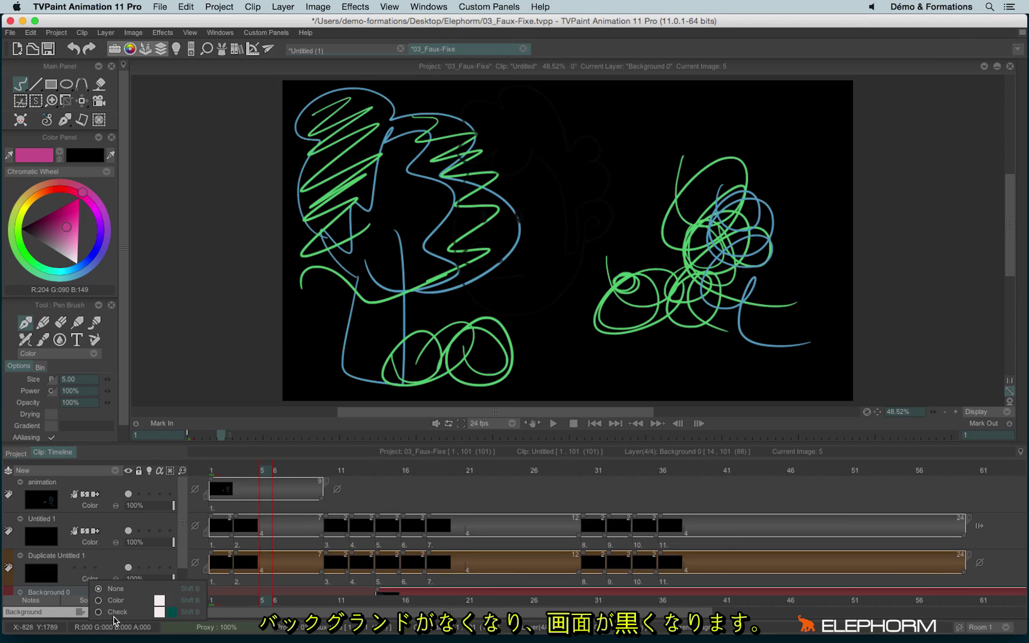
# Step: Set the background mode to Color, try a vivid pink and settle on a pale pinkish lilac
pyautogui.click(98, 600)
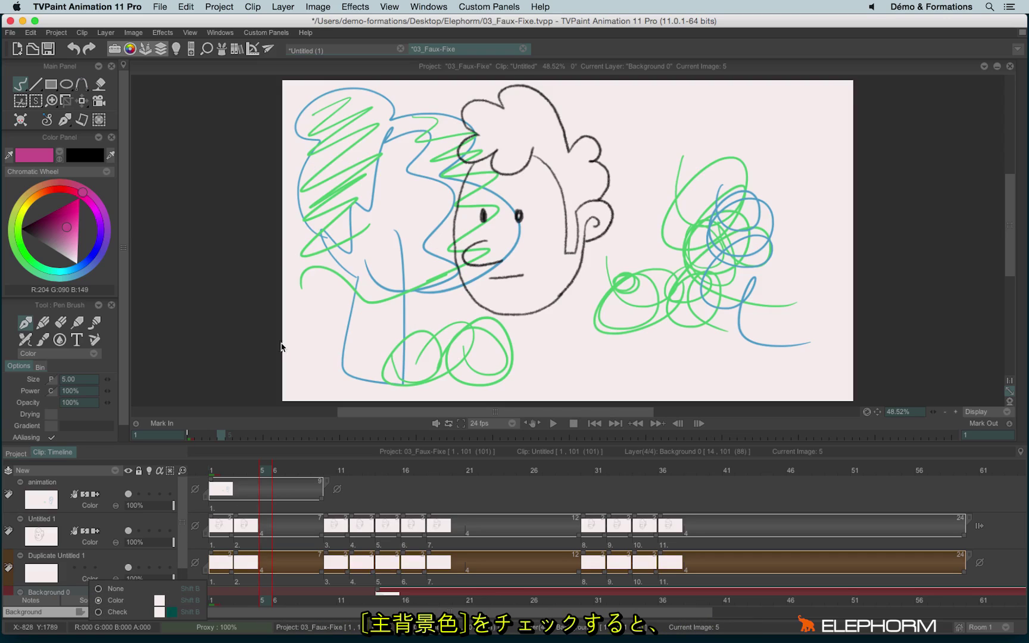
pyautogui.click(161, 602)
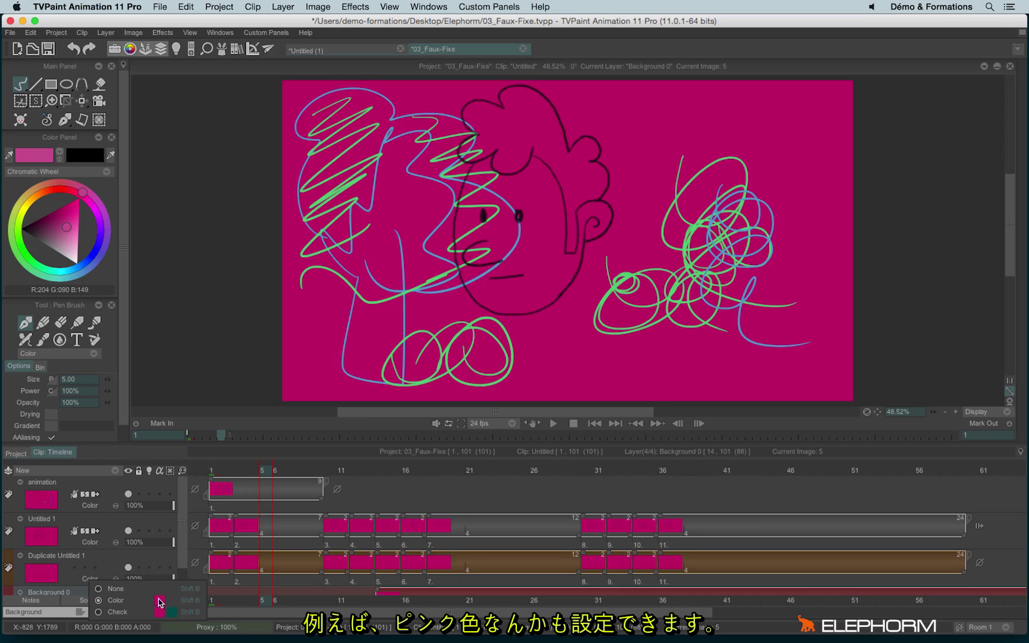
pyautogui.moveTo(63, 218); pyautogui.dragTo(90, 253)
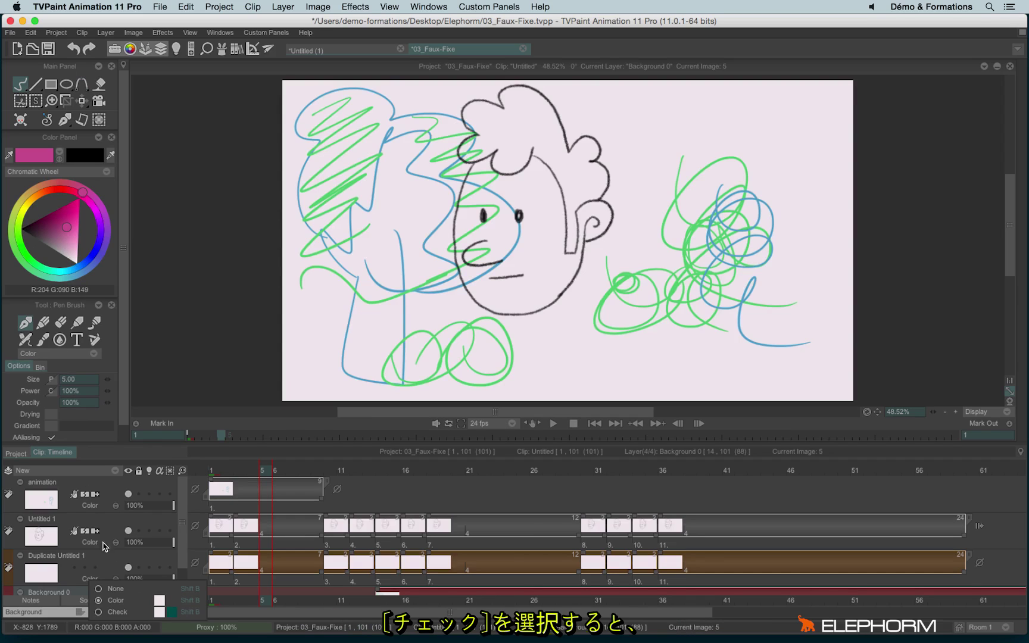
# Step: Set the background mode to Check with a pale pink second colour and inspect the pattern on the canvas
pyautogui.click(98, 612)
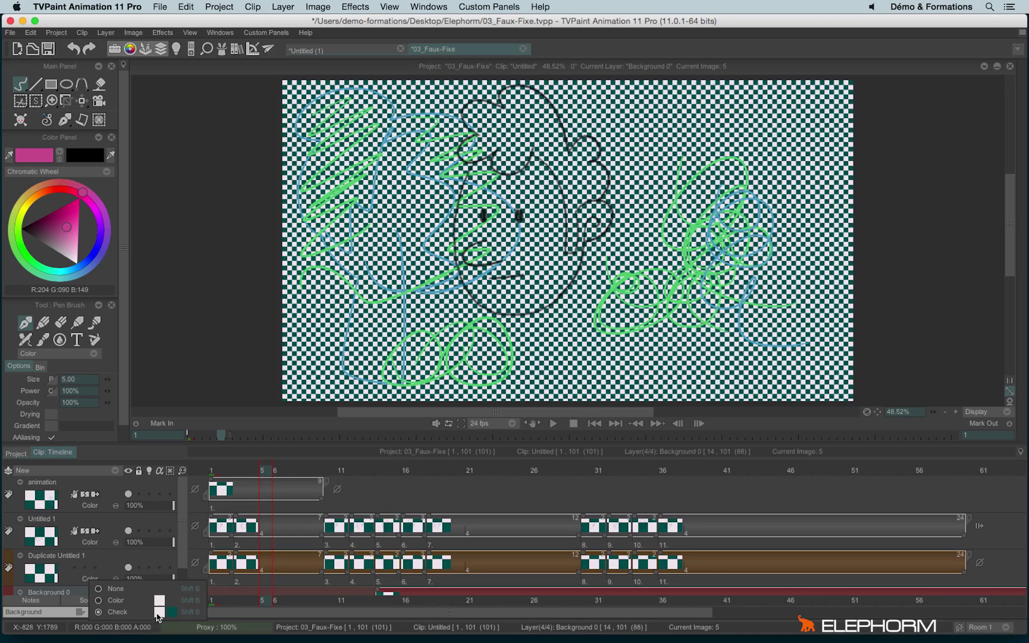
pyautogui.click(59, 251)
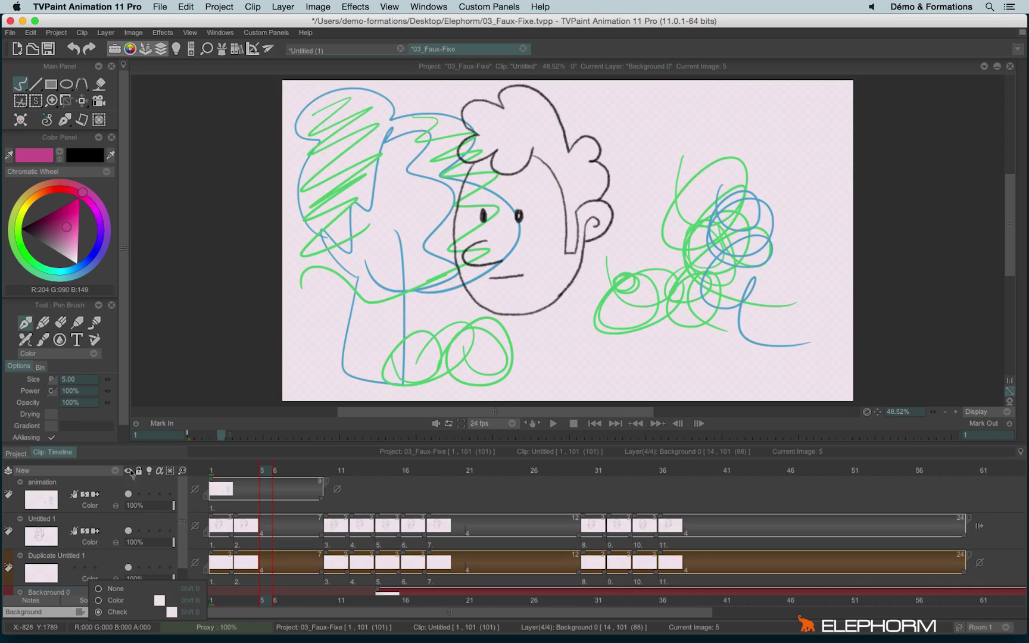
pyautogui.click(74, 267)
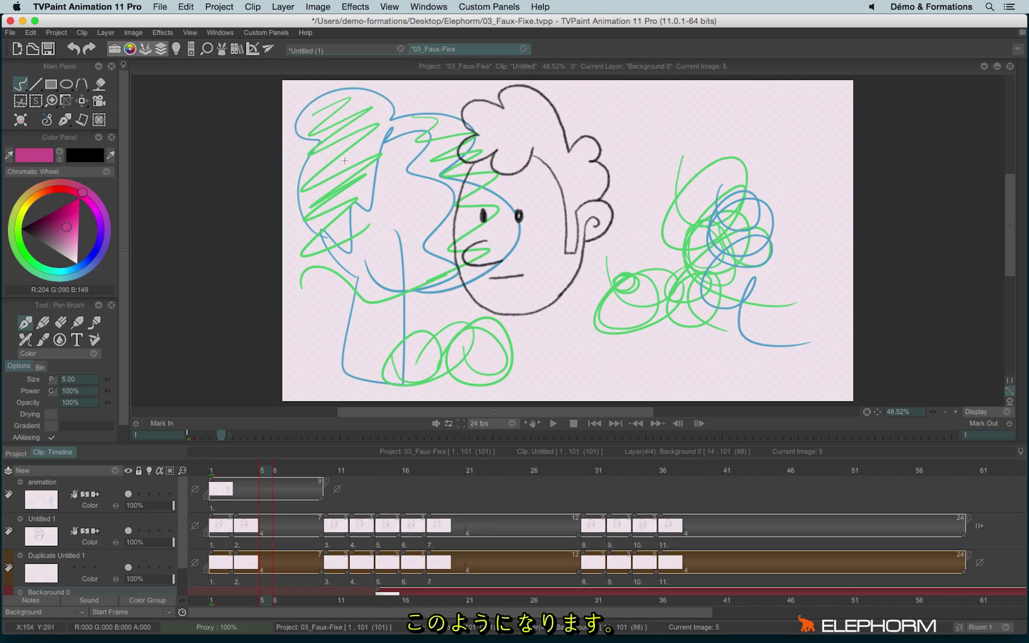
pyautogui.scroll(4, 447, 179)
pyautogui.scroll(-6, 443, 216)
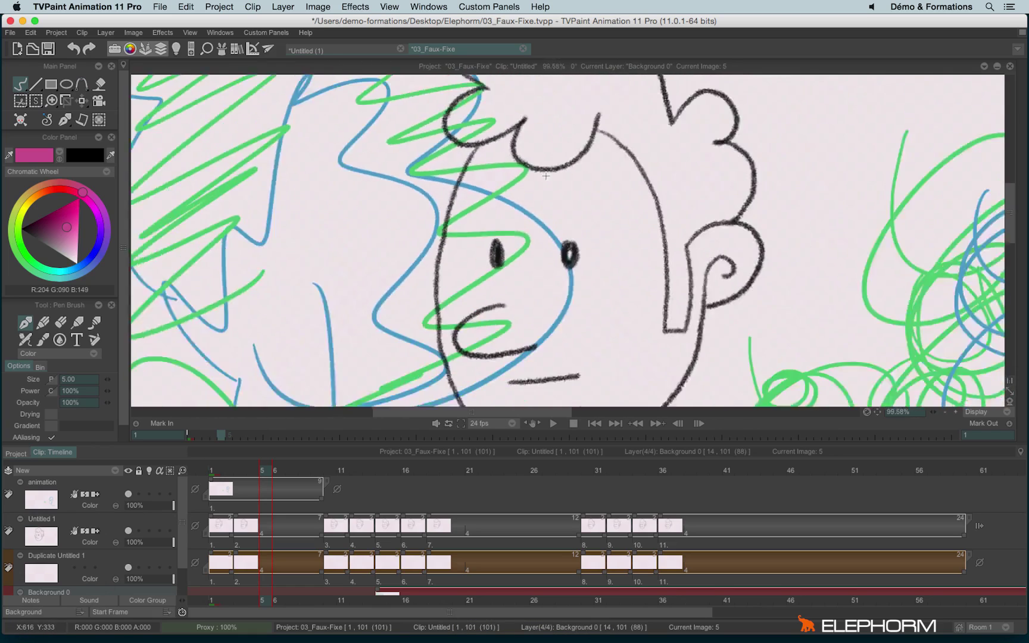
pyautogui.scroll(-1, 442, 216)
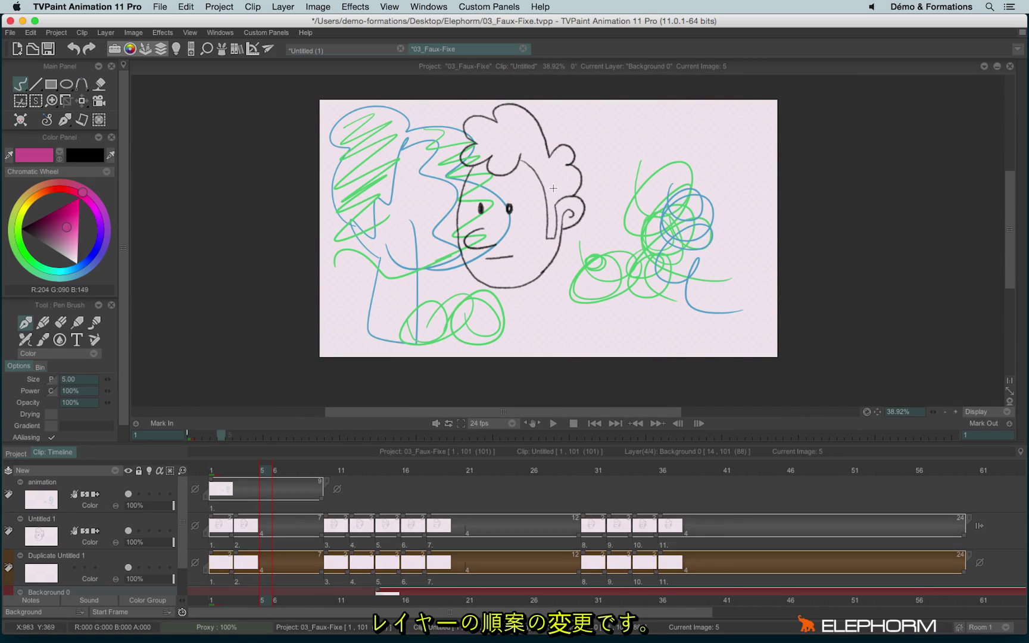
# Step: Enlarge the timeline area and reorder the layers as animation, Duplicate Untitled 1, Background 0 and Untitled 1
pyautogui.moveTo(183, 502); pyautogui.dragTo(156, 349)
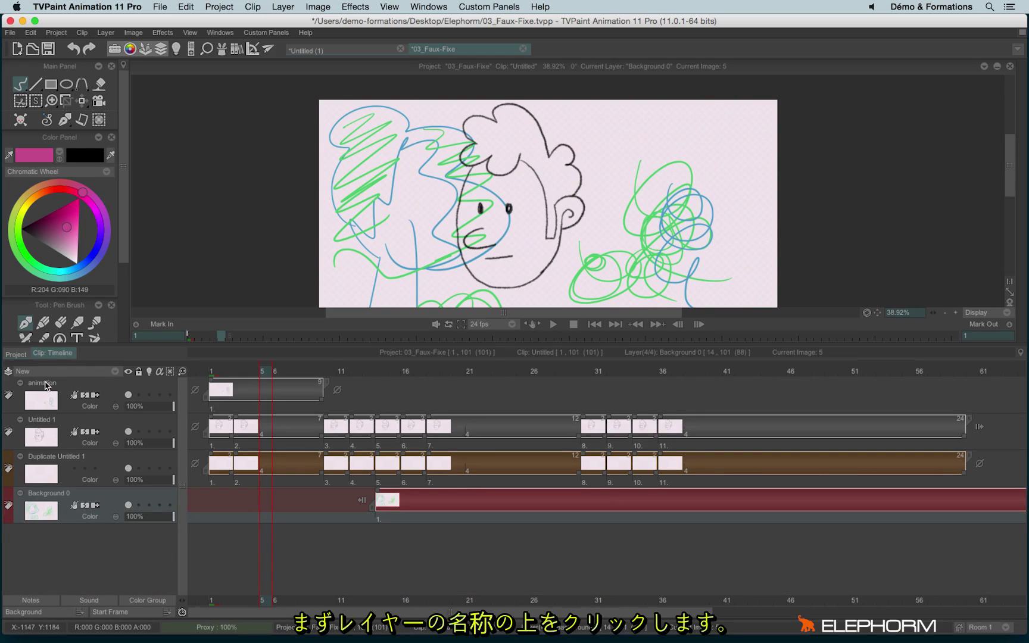
pyautogui.click(45, 385)
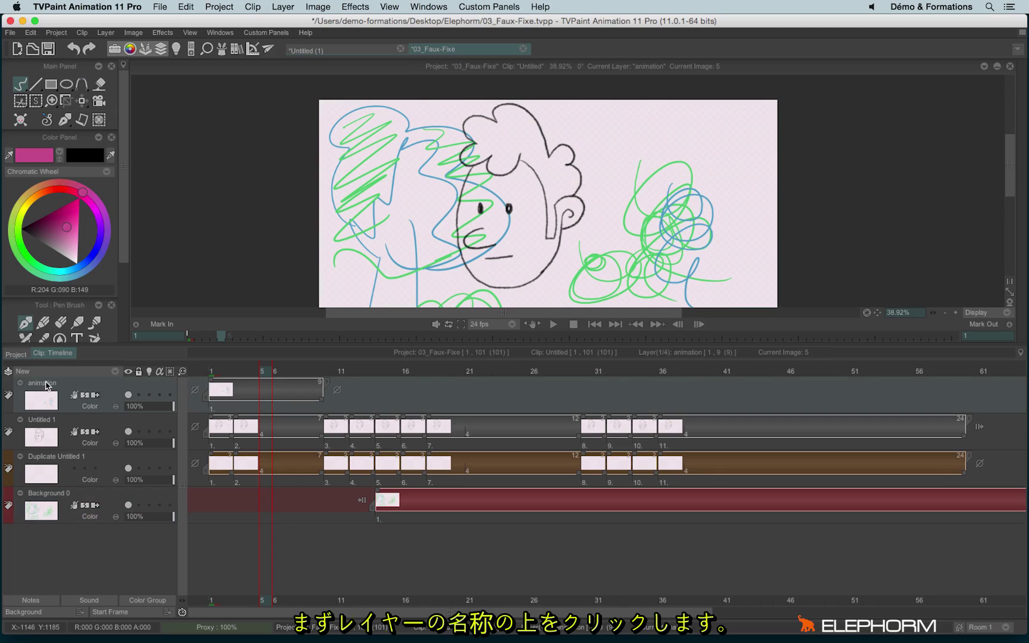
pyautogui.moveTo(48, 386); pyautogui.dragTo(52, 451)
pyautogui.moveTo(43, 386); pyautogui.dragTo(64, 537)
pyautogui.moveTo(43, 497); pyautogui.dragTo(53, 427)
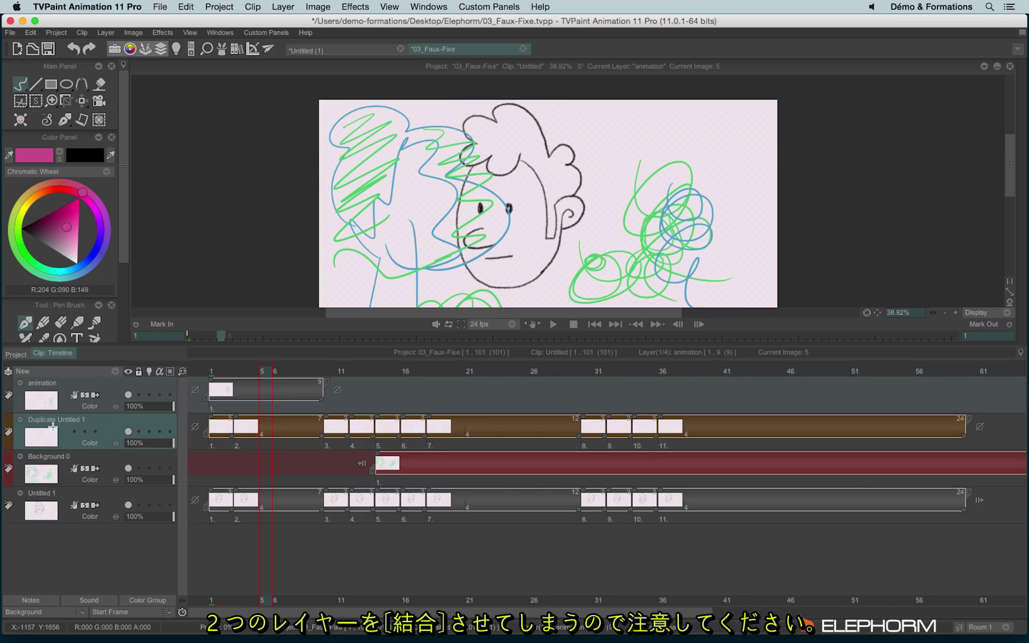
# Step: Bring up the Merge Layer options for the animation and Duplicate Untitled 1 layers
pyautogui.moveTo(58, 424); pyautogui.dragTo(58, 424)
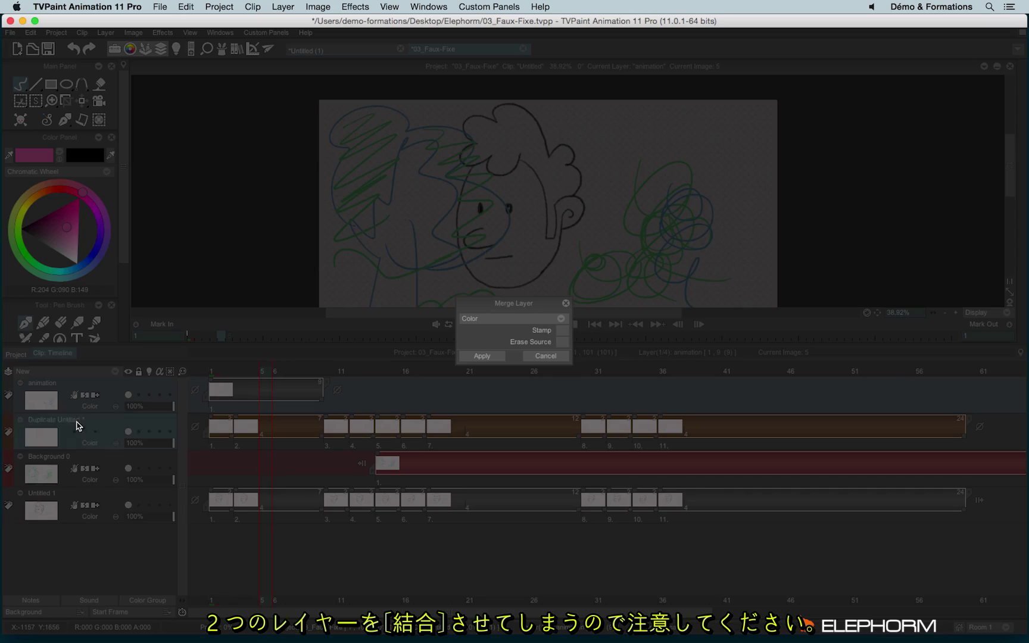